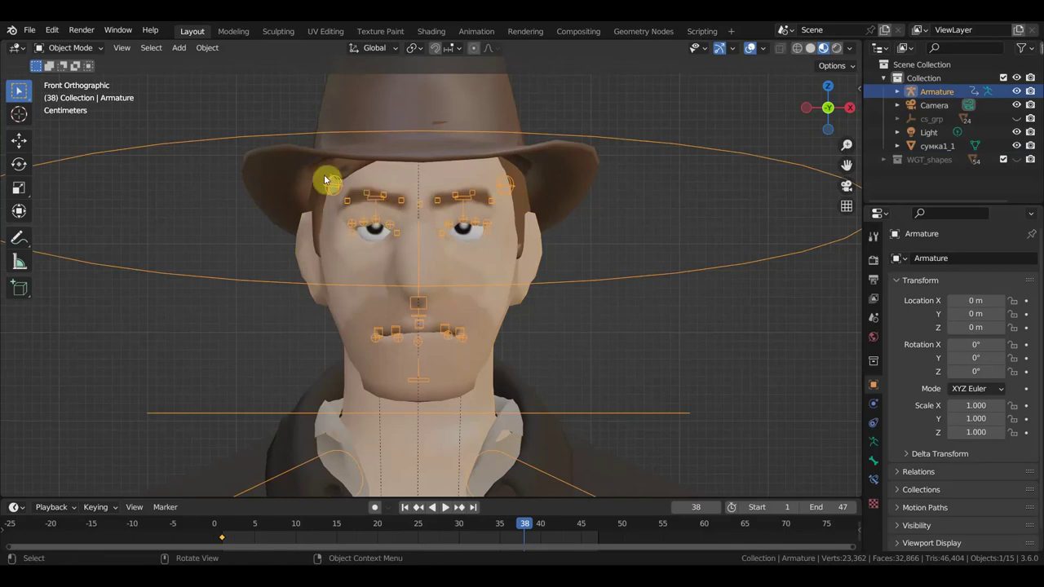
# Switch the character rig into Pose Mode and select the head controls between the eyes
pyautogui.click(71, 49)
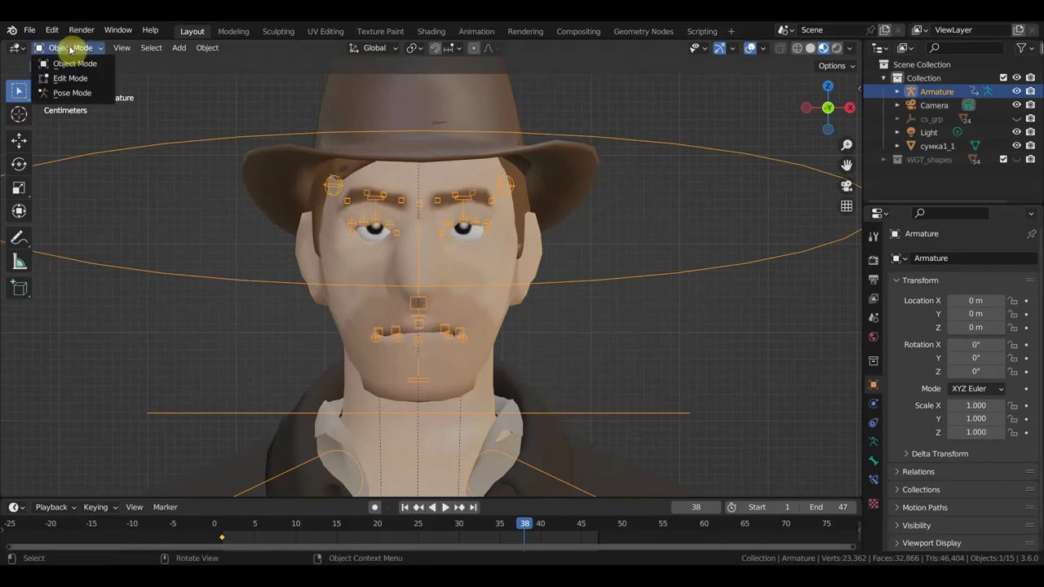
pyautogui.click(72, 92)
pyautogui.click(418, 220)
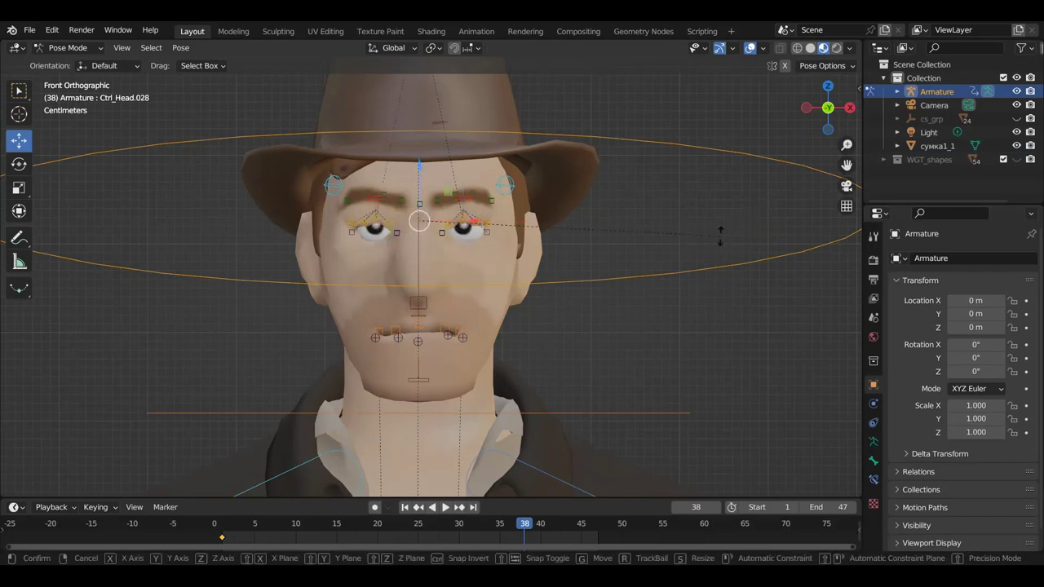
# Test-rotate the head controls, undo it, and show the sidebar's Tool tab
pyautogui.press('r')
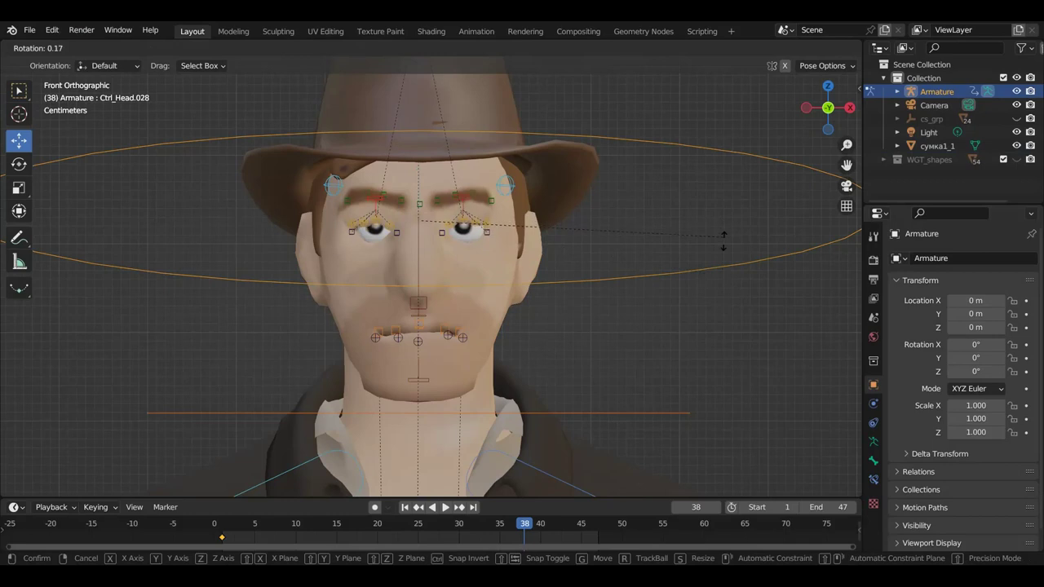
pyautogui.click(730, 227)
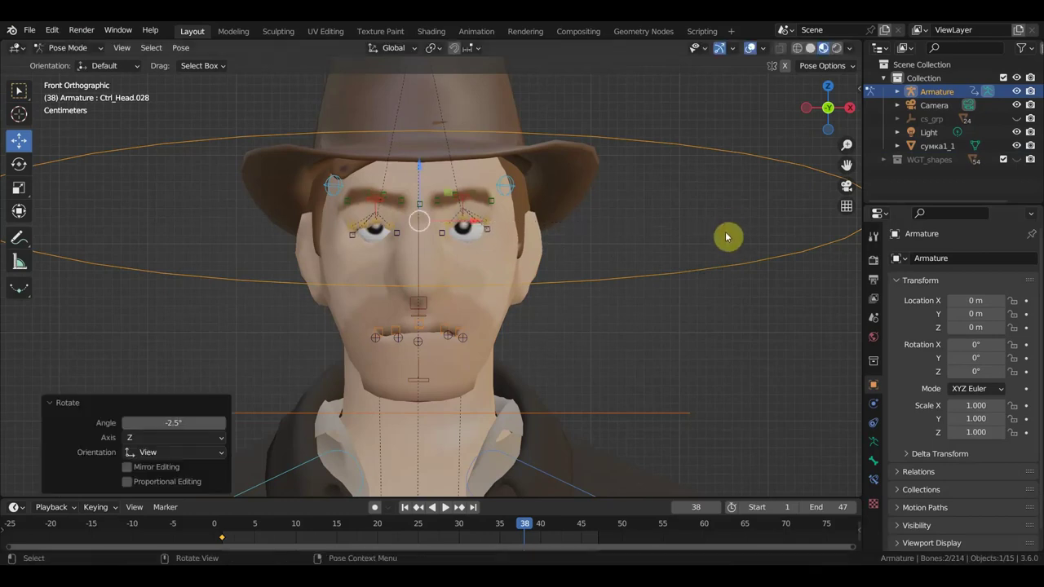
pyautogui.hotkey('ctrl', 'z')
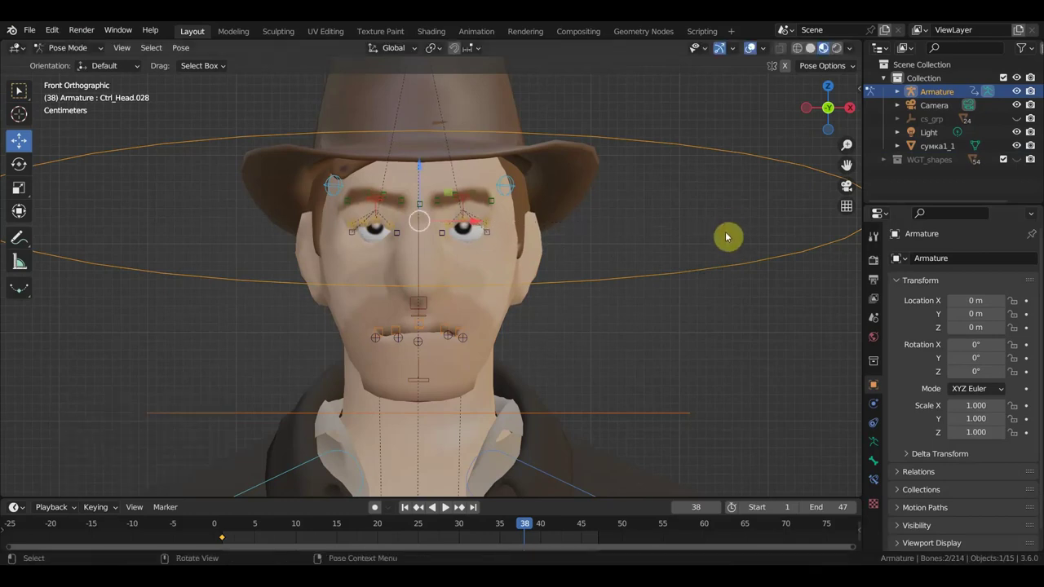
pyautogui.press('n')
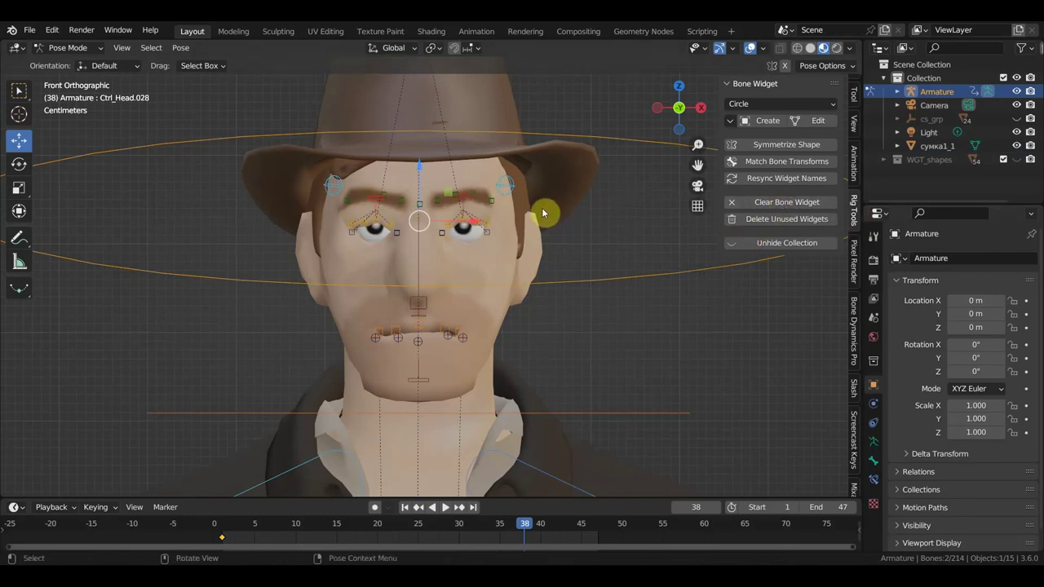
pyautogui.click(854, 101)
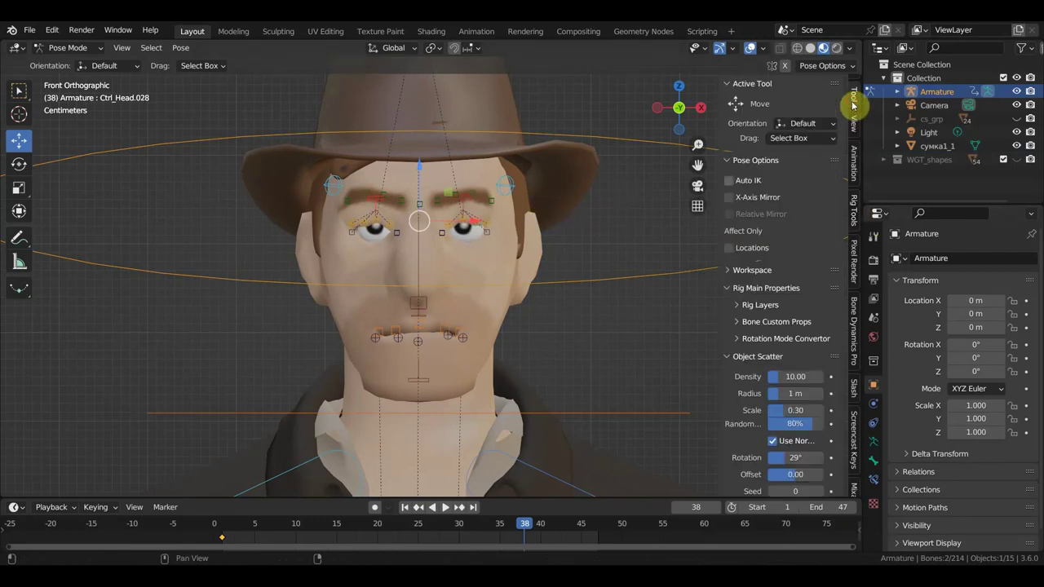
# Set the 3D cursor rotation to X 9°, Y 41°, Z 35° and add the left eye control to the selection
pyautogui.click(855, 126)
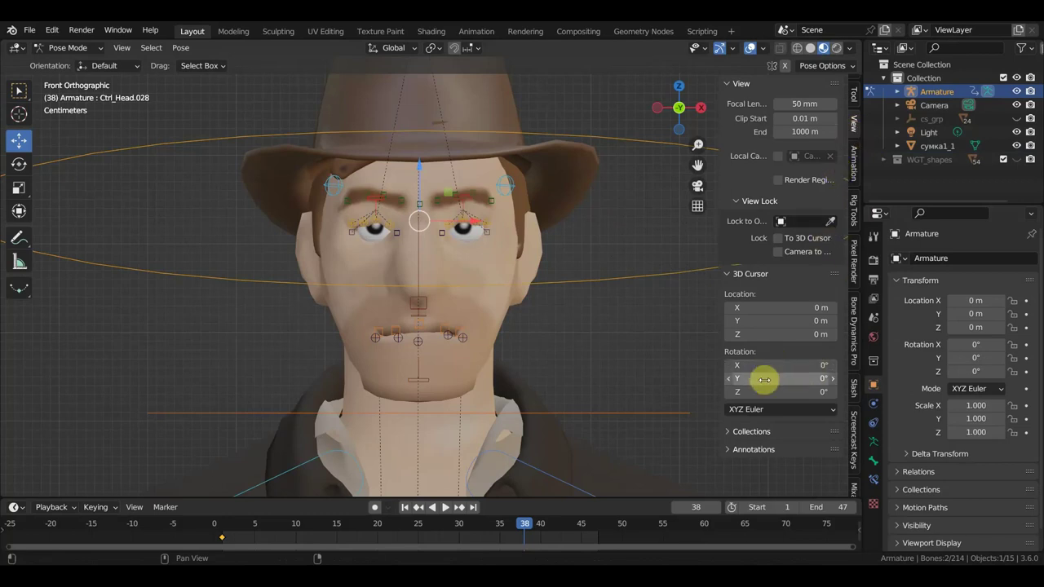
pyautogui.moveTo(775, 383); pyautogui.dragTo(804, 383)
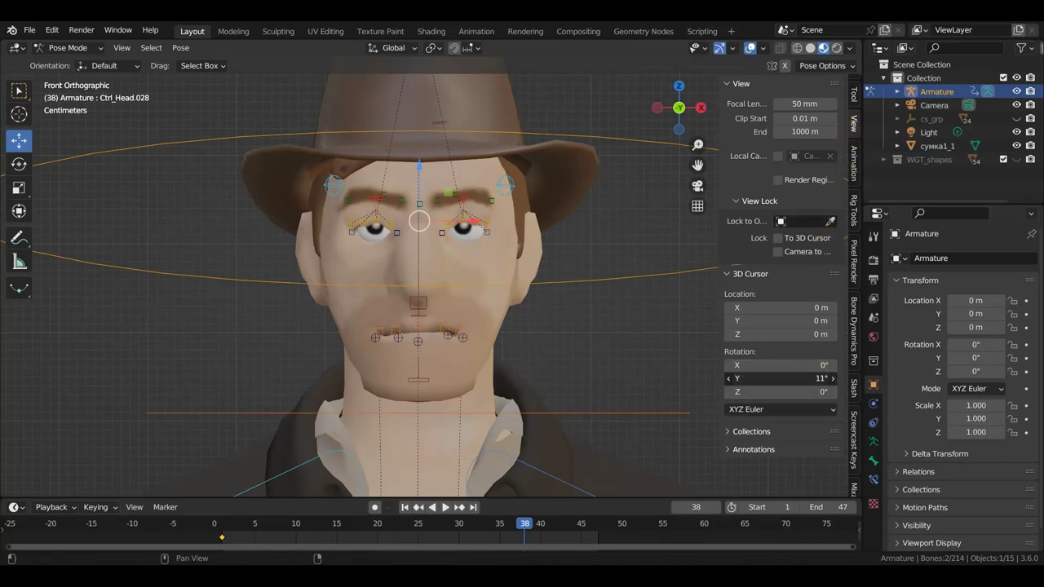
pyautogui.moveTo(804, 378); pyautogui.dragTo(816, 378)
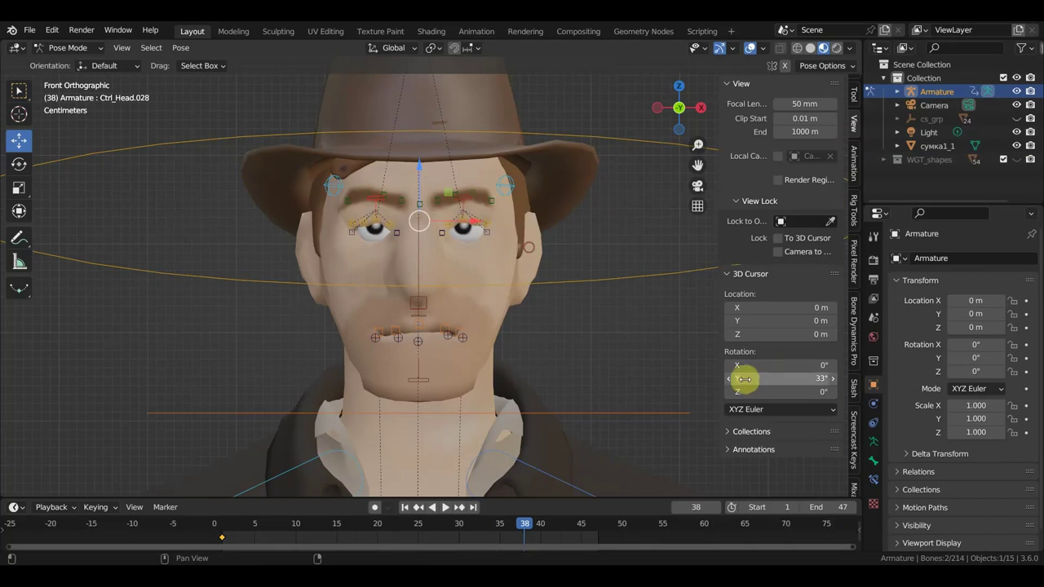
pyautogui.moveTo(741, 366); pyautogui.dragTo(775, 366)
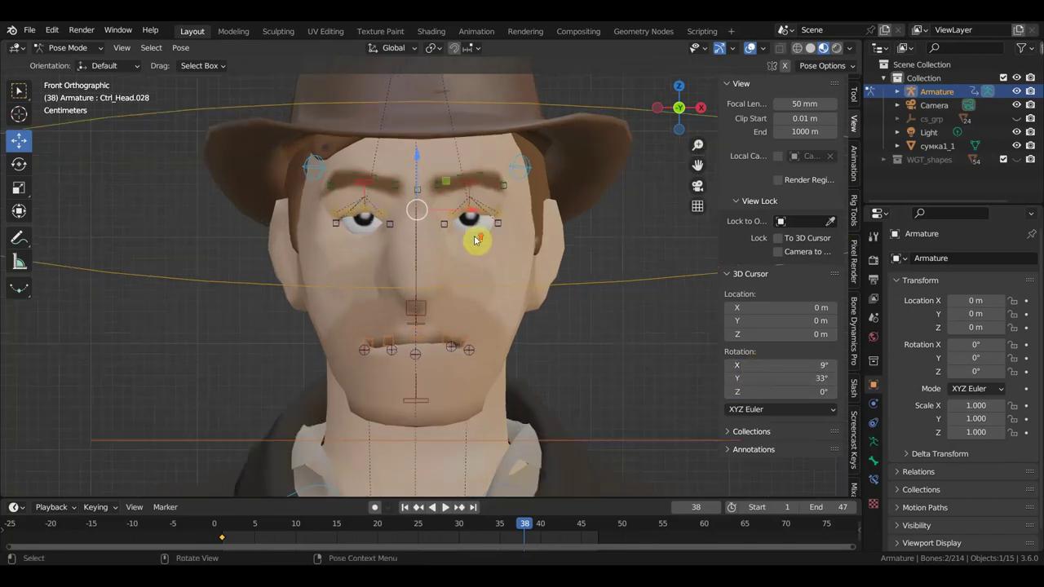
pyautogui.scroll(2, 476, 229)
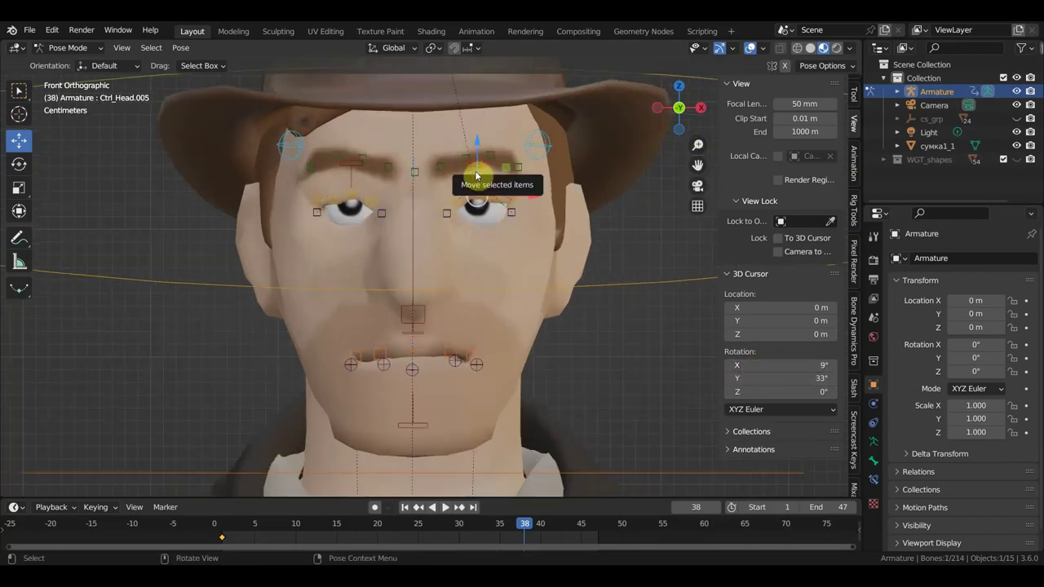
pyautogui.keyDown('shift'); pyautogui.click(346, 177); pyautogui.keyUp('shift')
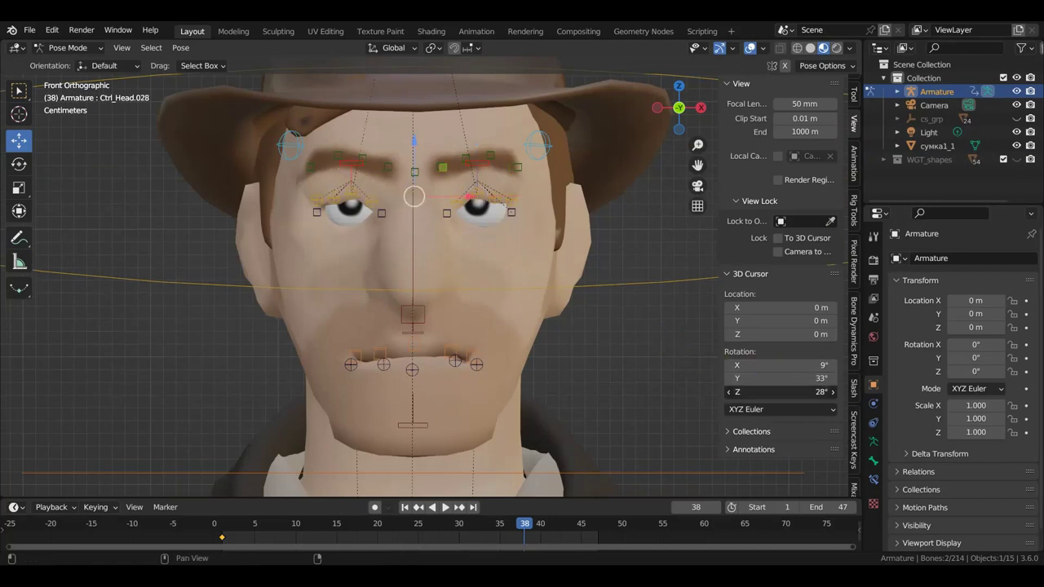
pyautogui.moveTo(816, 392); pyautogui.dragTo(522, 252)
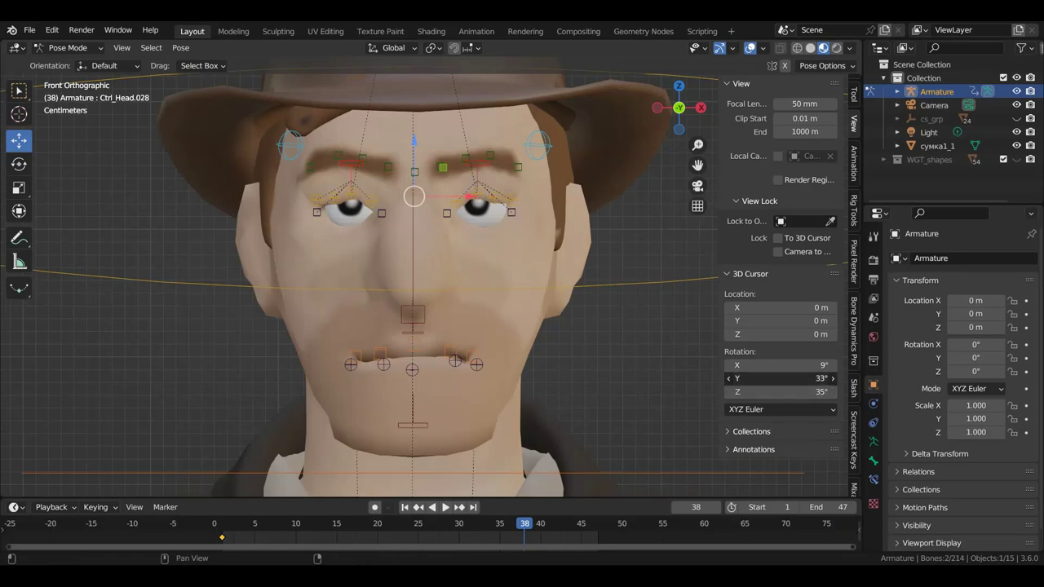
pyautogui.moveTo(598, 345); pyautogui.dragTo(438, 346, button='middle')
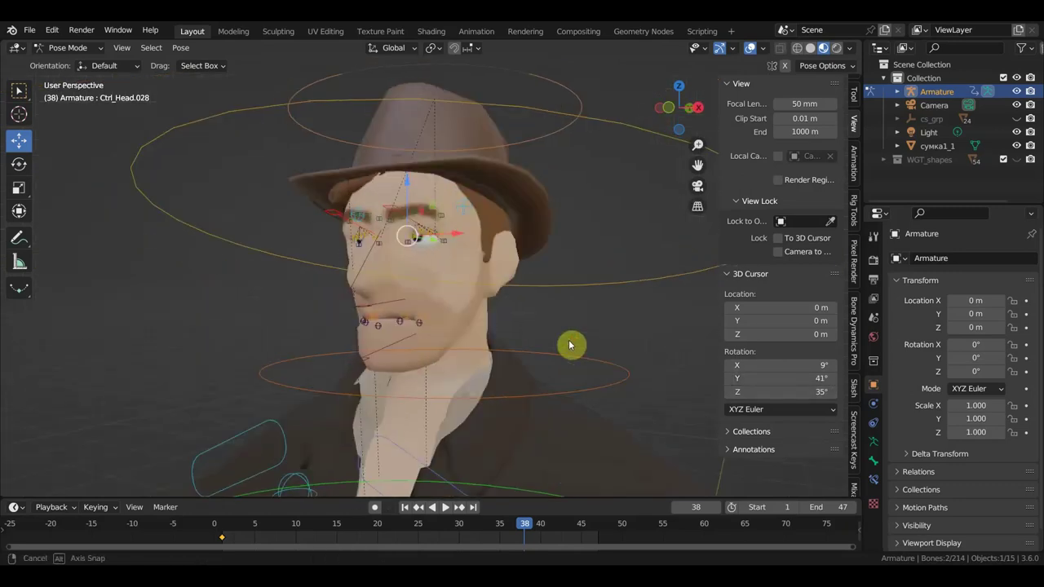
pyautogui.press('KP_3')
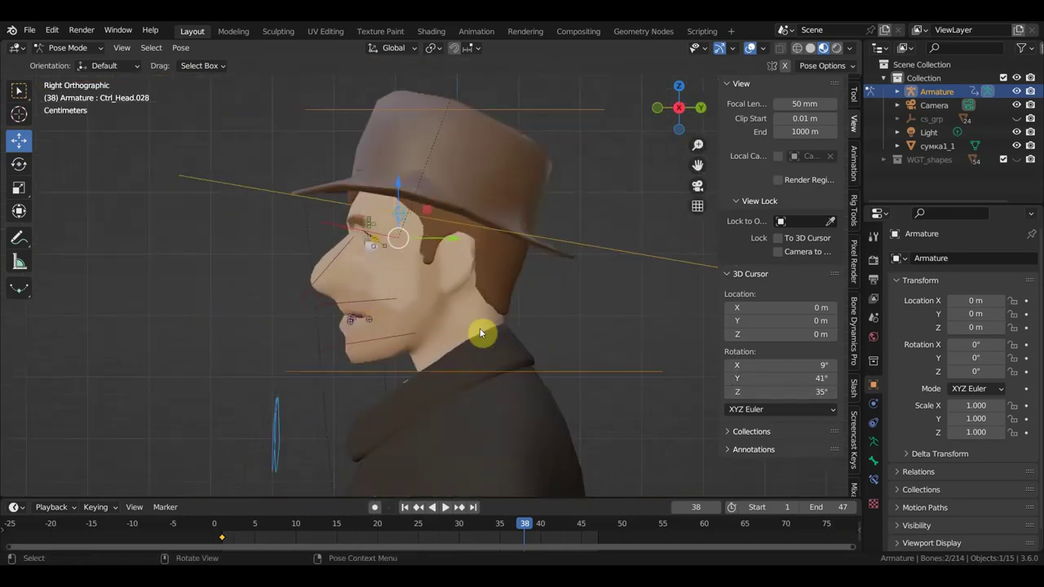
# Rotate the selected eye controls to -18.1° in right view, then browse the Tool, Animation, Rig Tools and View sidebar tabs
pyautogui.press('r')
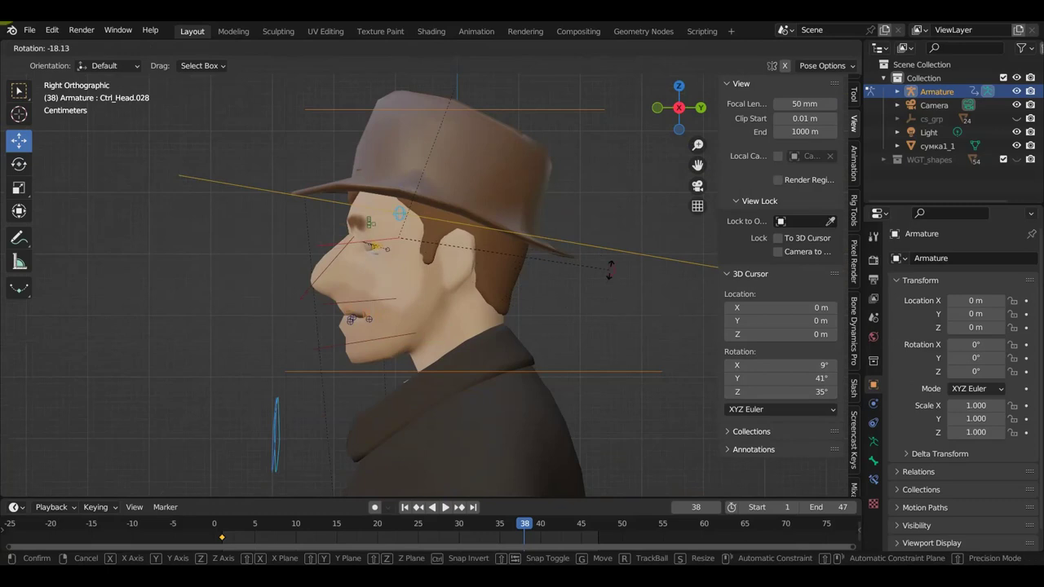
pyautogui.click(611, 270)
pyautogui.click(857, 101)
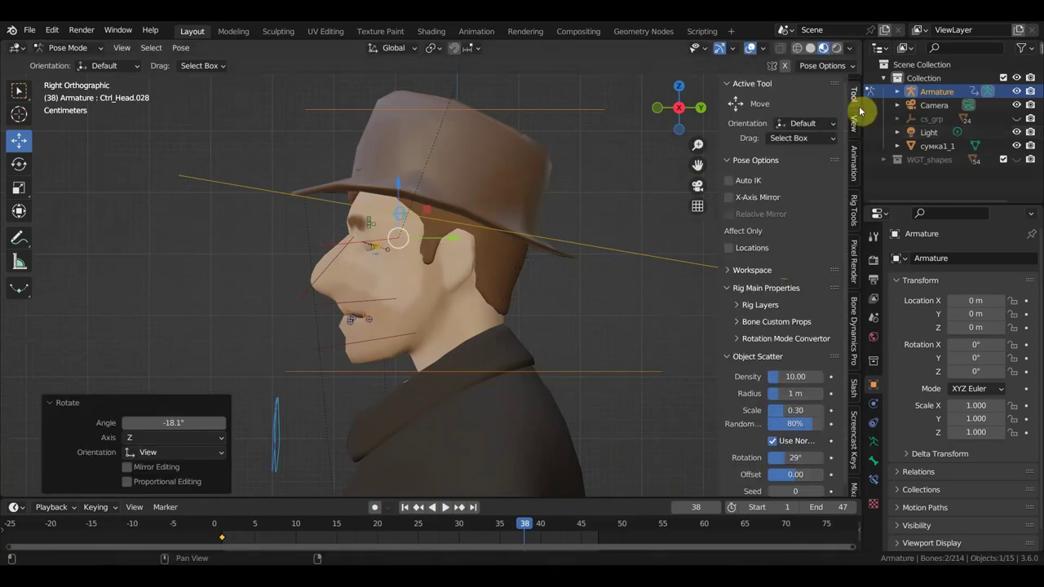
pyautogui.click(855, 121)
pyautogui.click(855, 163)
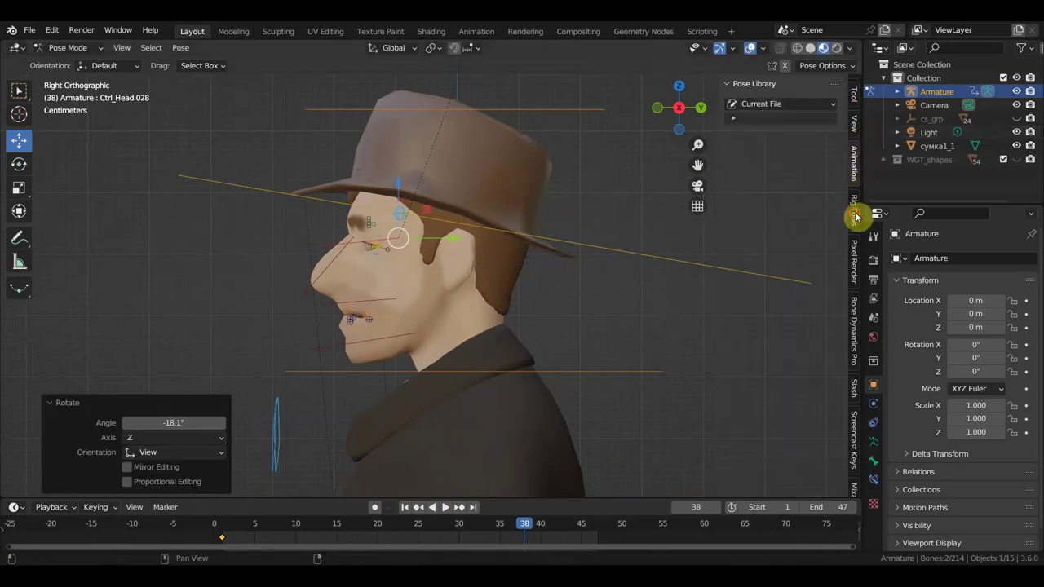
pyautogui.click(855, 216)
pyautogui.click(855, 127)
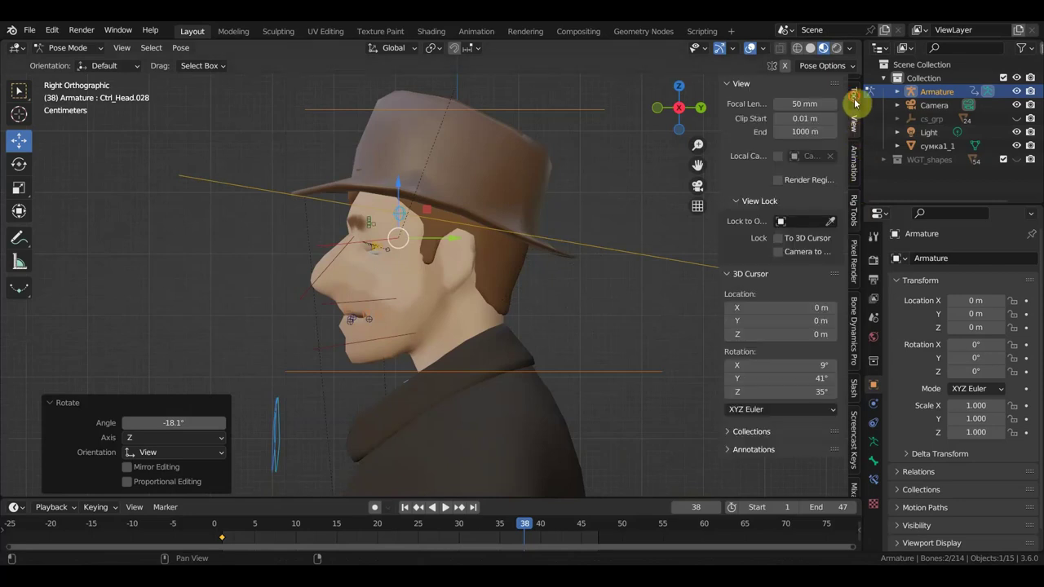
pyautogui.click(855, 101)
pyautogui.click(855, 130)
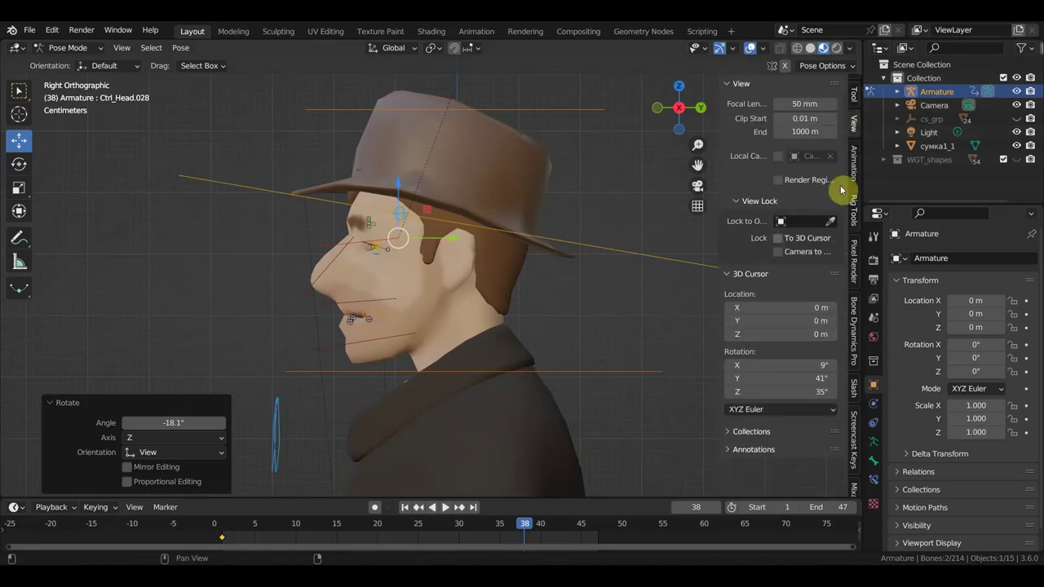
pyautogui.moveTo(507, 299); pyautogui.dragTo(699, 302, button='middle')
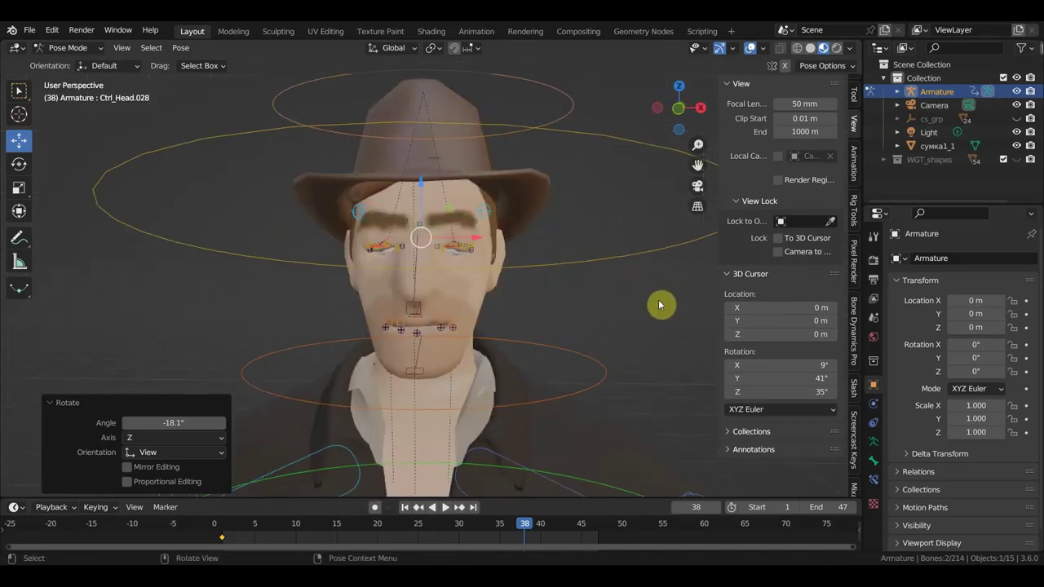
# Zoom onto the face in front view and pull the right eye's lid controls down to close it
pyautogui.press('KP_1')
pyautogui.scroll(4, 585, 305)
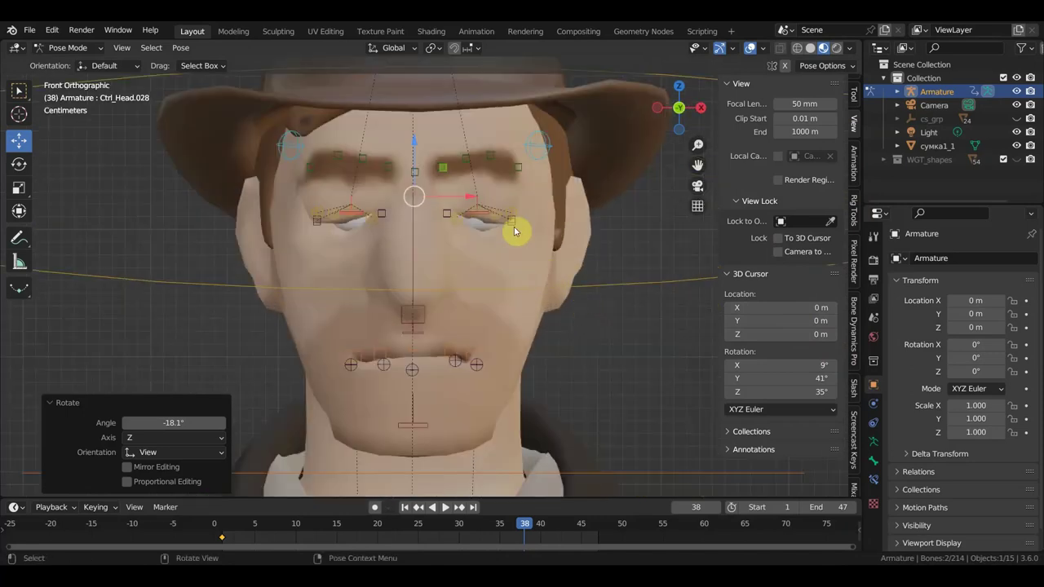
pyautogui.scroll(2, 478, 222)
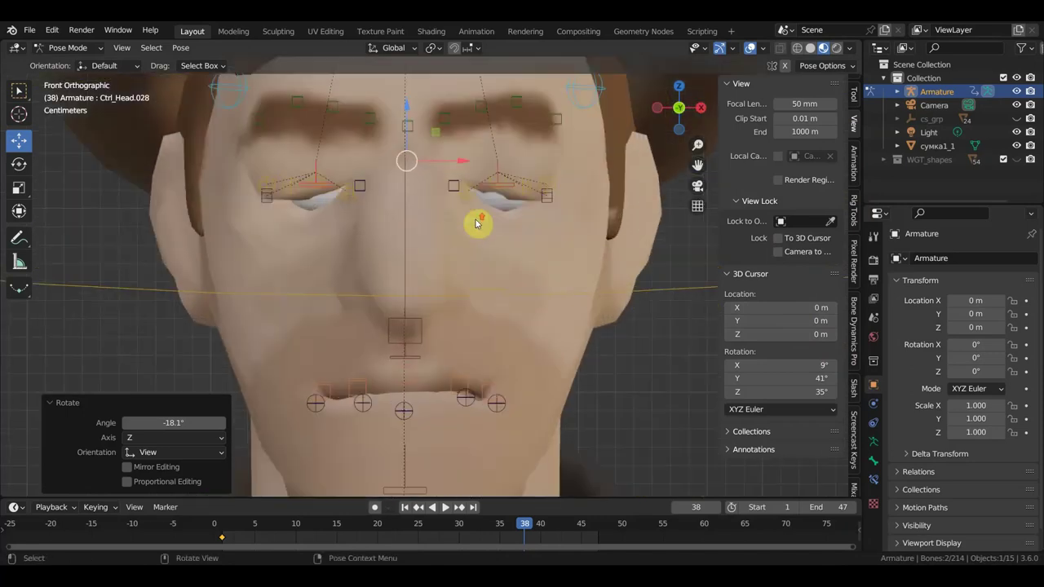
pyautogui.click(520, 193)
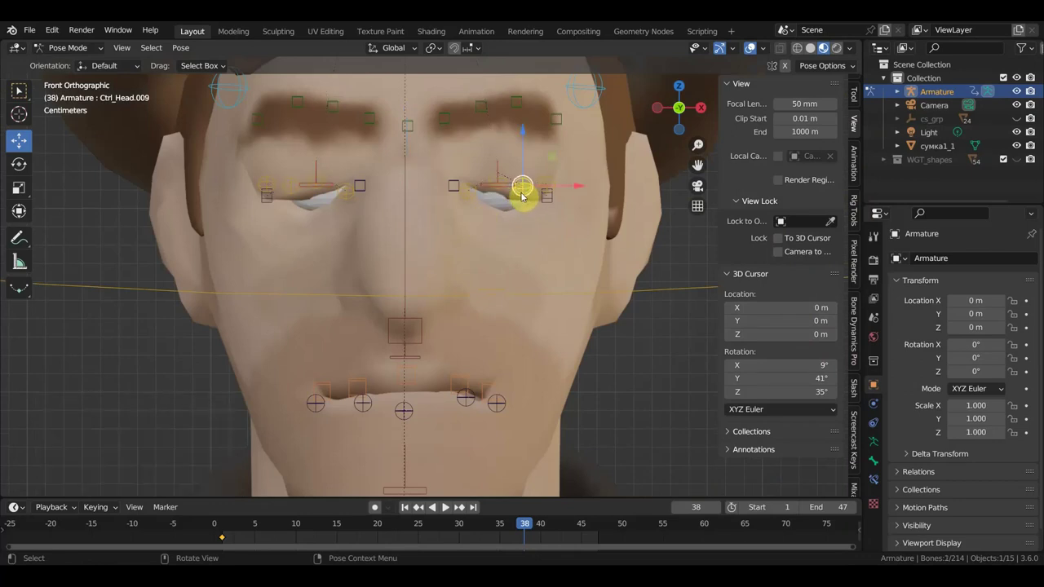
pyautogui.moveTo(522, 196)
pyautogui.mouseDown()
pyautogui.moveTo(524, 204)
pyautogui.moveTo(495, 207)
pyautogui.mouseUp()
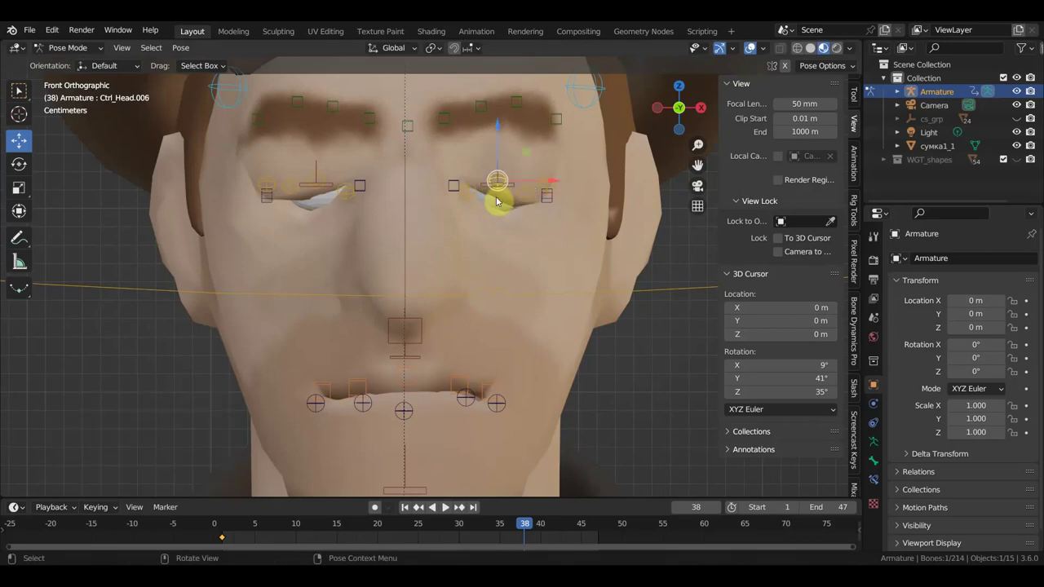
pyautogui.moveTo(492, 213)
pyautogui.mouseDown()
pyautogui.moveTo(469, 179)
pyautogui.moveTo(495, 193)
pyautogui.moveTo(482, 221)
pyautogui.moveTo(480, 197)
pyautogui.moveTo(451, 192)
pyautogui.mouseUp()
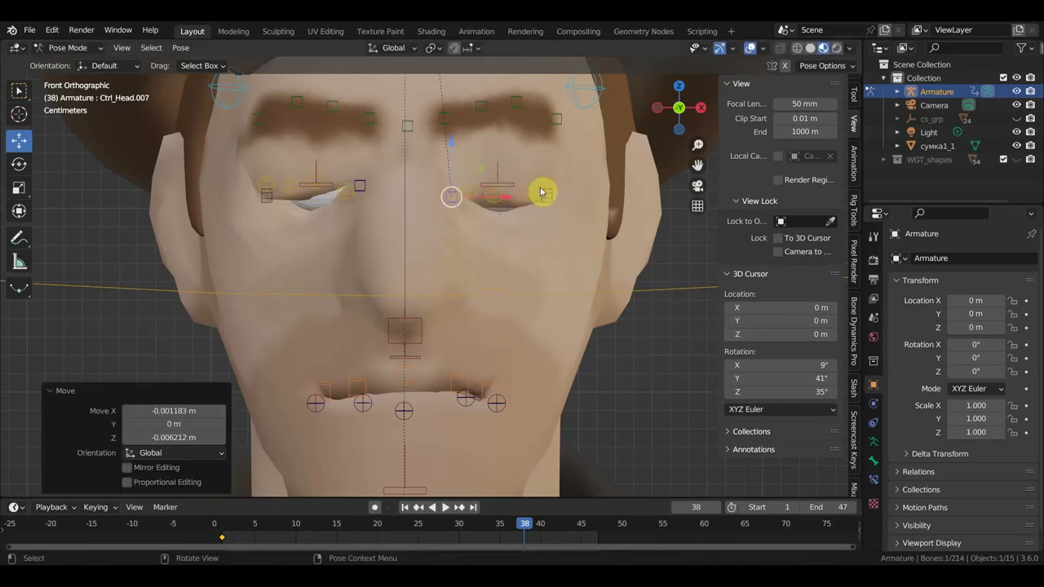
pyautogui.moveTo(547, 197)
pyautogui.mouseDown()
pyautogui.moveTo(575, 186)
pyautogui.moveTo(559, 193)
pyautogui.mouseUp()
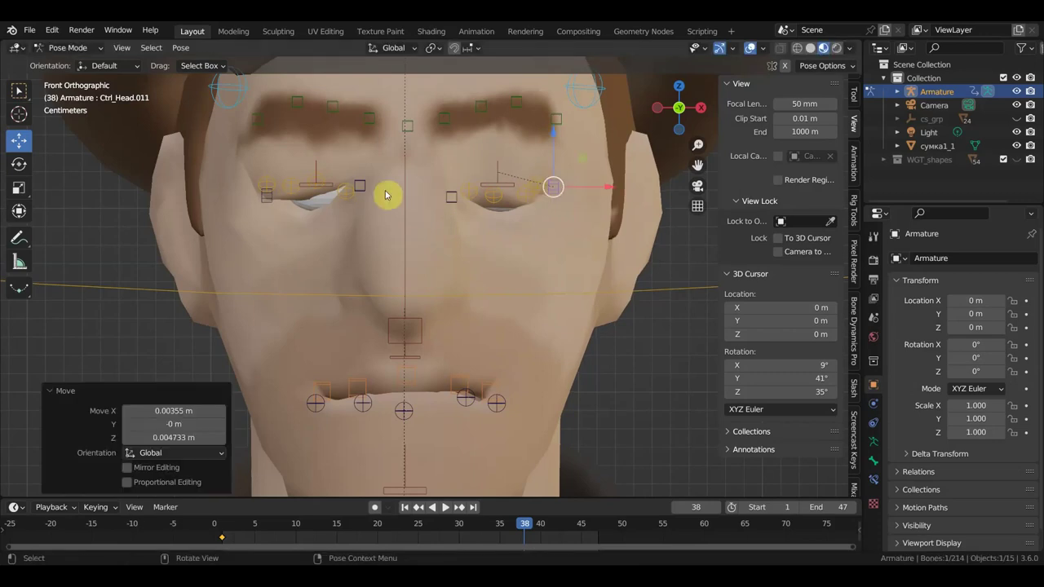
# Lower the left eye's lid controls so that eye closes too
pyautogui.click(299, 196)
pyautogui.moveTo(303, 201)
pyautogui.mouseDown()
pyautogui.moveTo(304, 209)
pyautogui.moveTo(340, 196)
pyautogui.moveTo(337, 217)
pyautogui.moveTo(343, 204)
pyautogui.mouseUp()
pyautogui.click(327, 188)
pyautogui.scroll(-1, 359, 237)
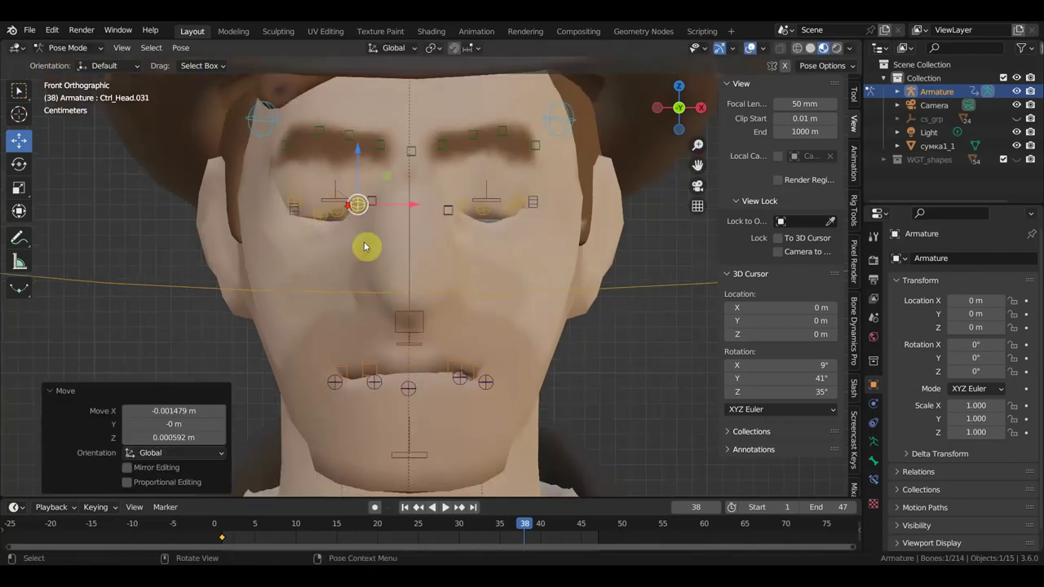
# Lift the mouth-corner lip control, shift the centre control, and pull other lip controls down
pyautogui.click(370, 371)
pyautogui.moveTo(372, 372)
pyautogui.mouseDown()
pyautogui.moveTo(370, 351)
pyautogui.moveTo(346, 352)
pyautogui.mouseUp()
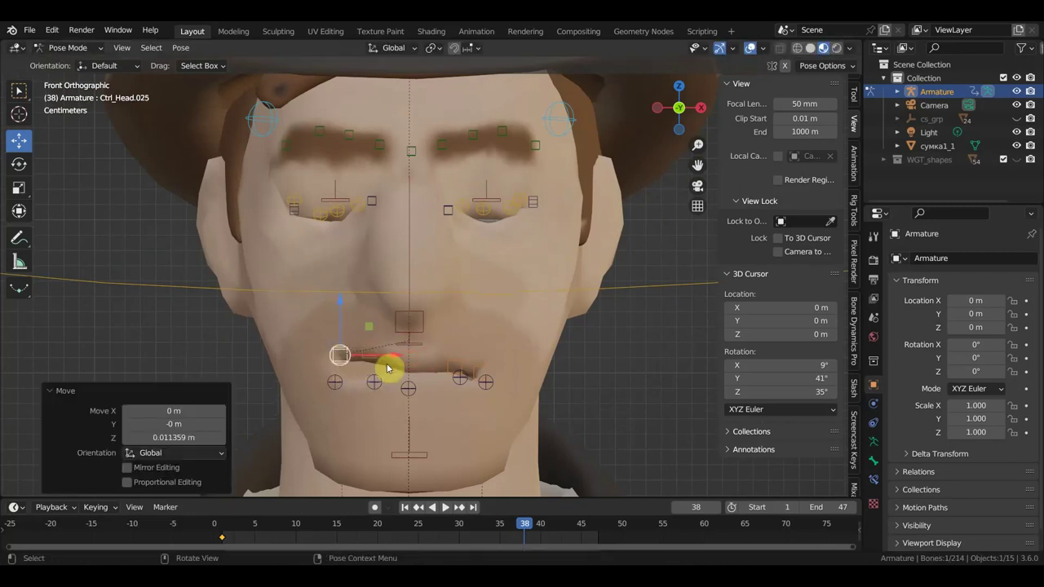
pyautogui.moveTo(407, 367)
pyautogui.mouseDown()
pyautogui.moveTo(413, 354)
pyautogui.moveTo(422, 365)
pyautogui.moveTo(441, 311)
pyautogui.moveTo(416, 353)
pyautogui.moveTo(479, 349)
pyautogui.mouseUp()
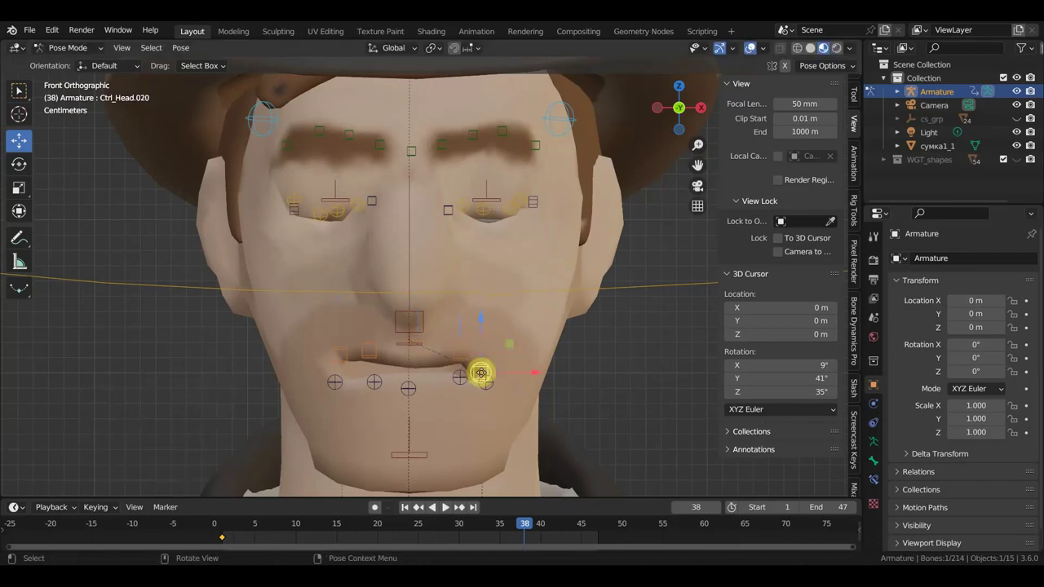
pyautogui.moveTo(414, 390)
pyautogui.mouseDown()
pyautogui.moveTo(411, 409)
pyautogui.moveTo(373, 387)
pyautogui.moveTo(374, 418)
pyautogui.mouseUp()
pyautogui.moveTo(335, 382)
pyautogui.mouseDown()
pyautogui.moveTo(348, 394)
pyautogui.moveTo(344, 375)
pyautogui.mouseUp()
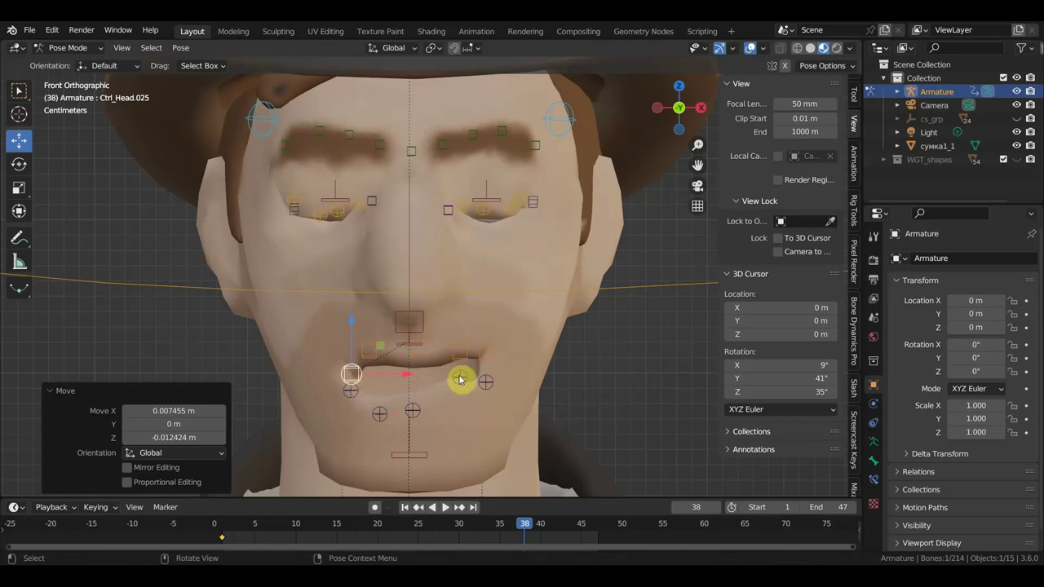
# Reposition the lower lip and corner controls down and left to finish the new mouth shape
pyautogui.moveTo(478, 357); pyautogui.dragTo(443, 391)
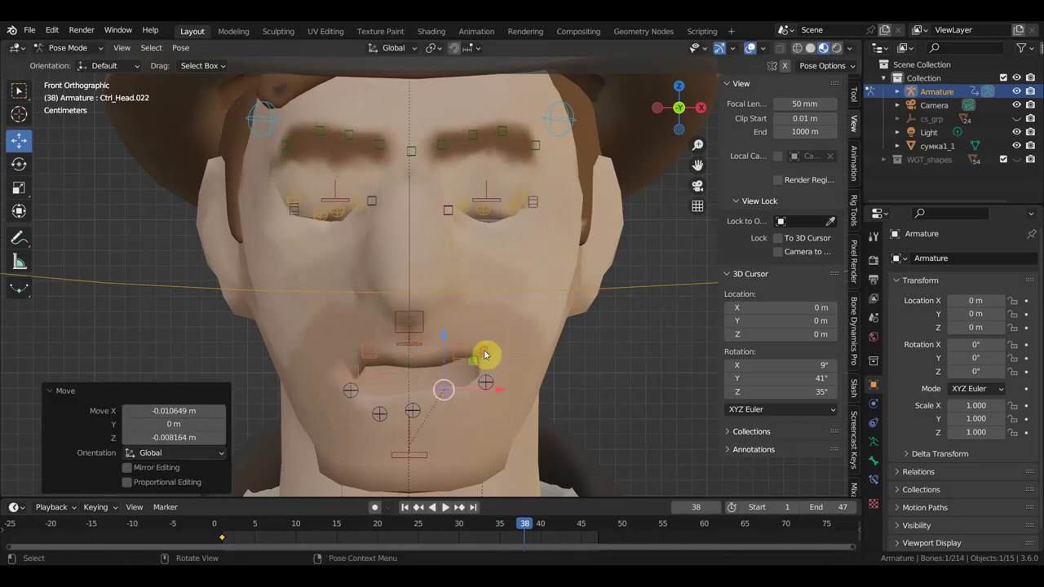
pyautogui.moveTo(483, 355); pyautogui.dragTo(469, 374)
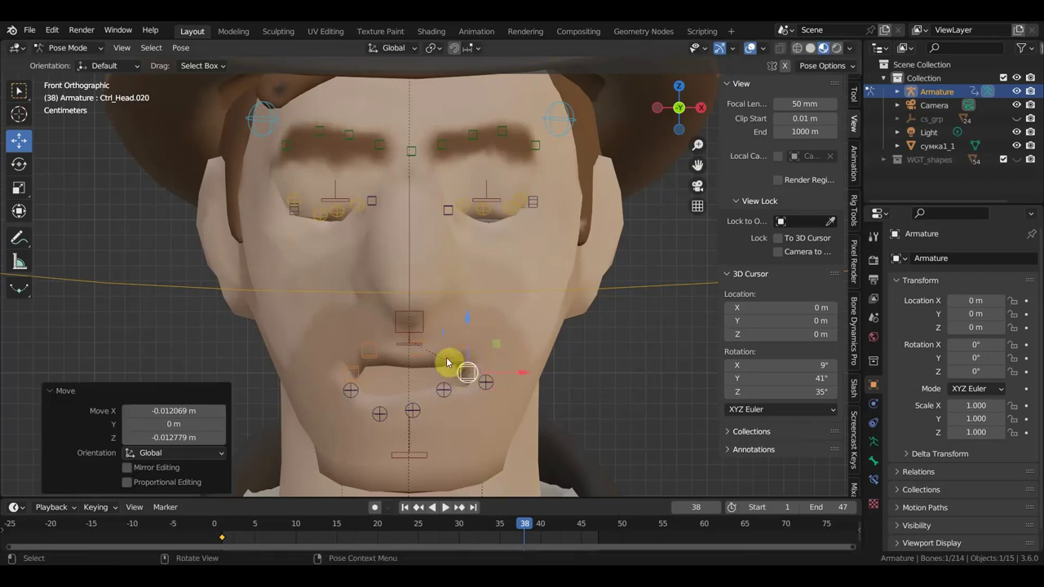
pyautogui.moveTo(451, 358); pyautogui.dragTo(472, 382)
pyautogui.click(478, 385)
pyautogui.moveTo(484, 389); pyautogui.dragTo(464, 388)
pyautogui.click(413, 331)
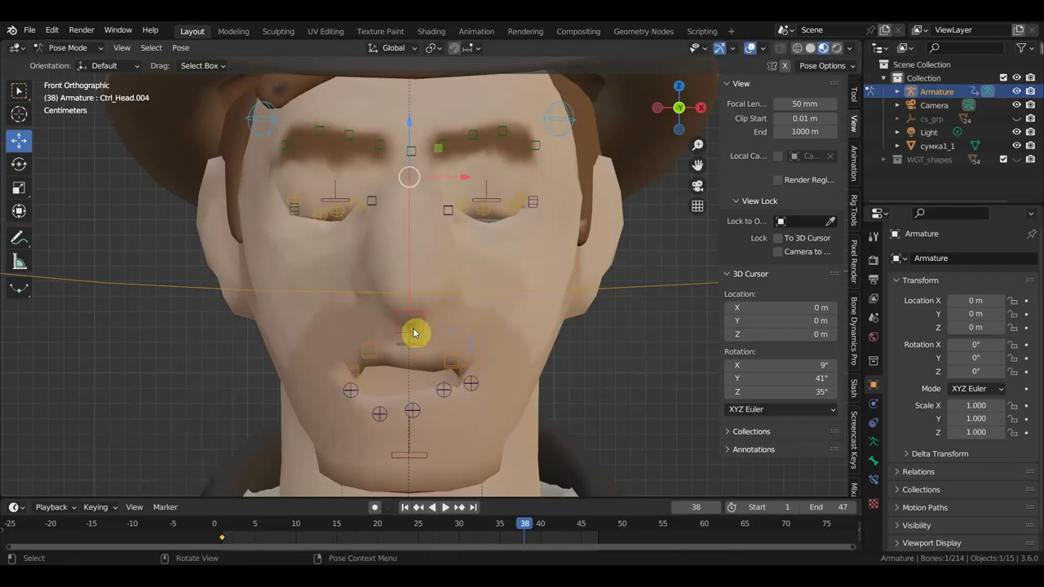
# Select the jaw control Ctrl_Head.002 and rotate it open, checking from a three-quarter view
pyautogui.scroll(-4, 347, 225)
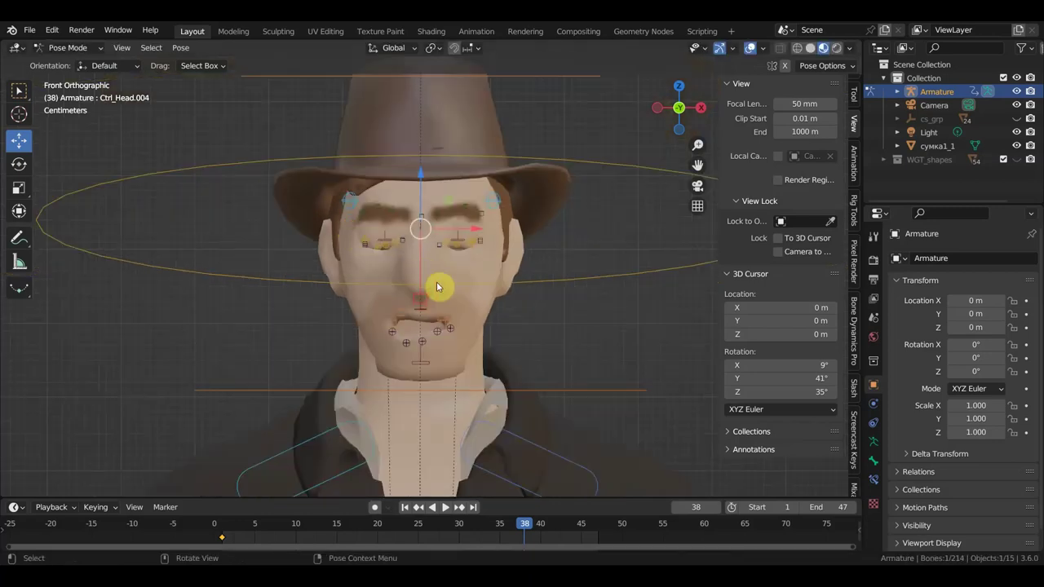
pyautogui.moveTo(441, 292)
pyautogui.mouseDown(button='middle')
pyautogui.moveTo(415, 303)
pyautogui.moveTo(317, 289)
pyautogui.moveTo(363, 345)
pyautogui.mouseUp(button='middle')
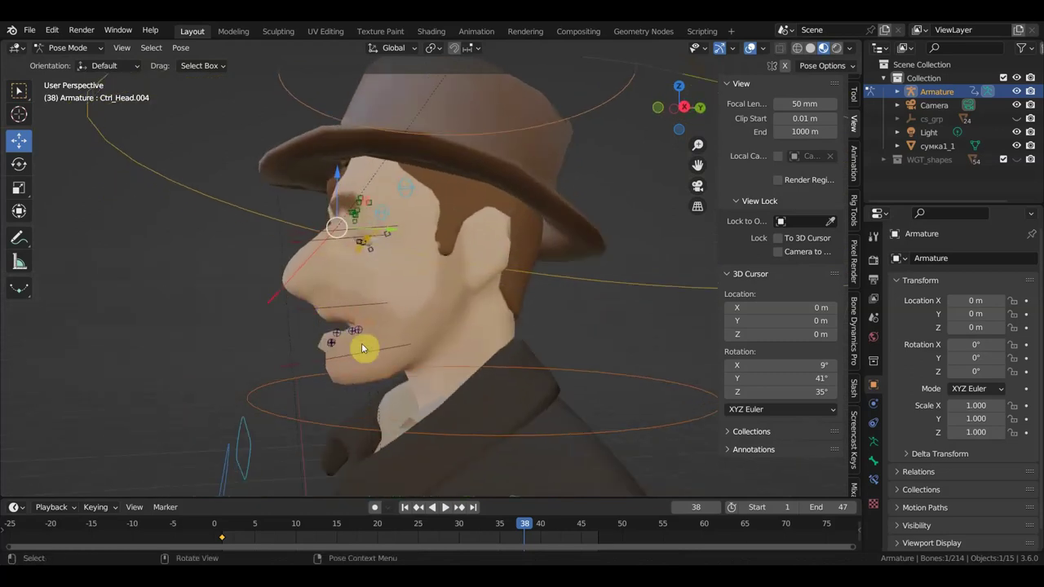
pyautogui.click(307, 368)
pyautogui.press('r')
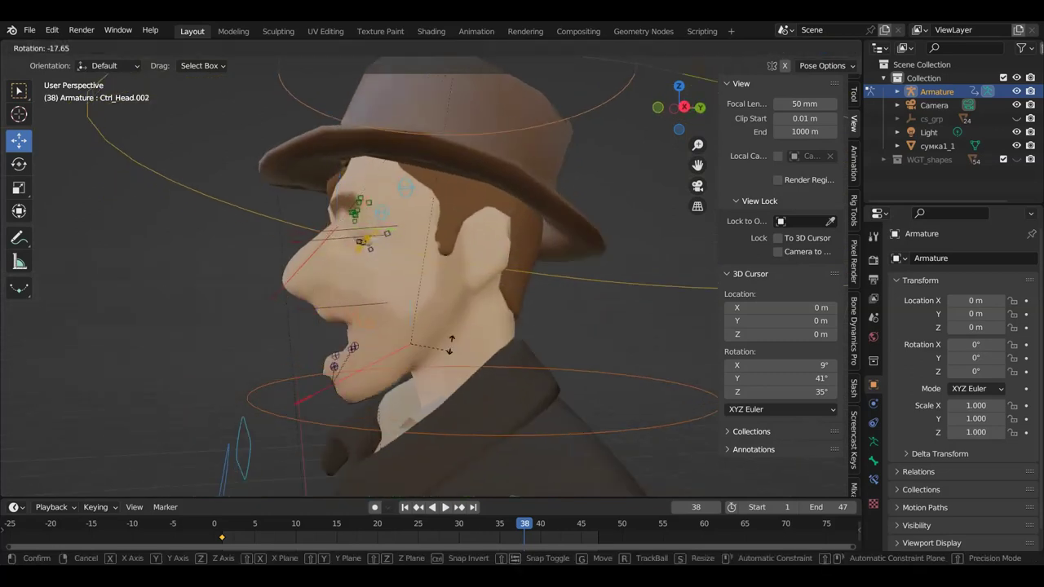
pyautogui.click(455, 354)
pyautogui.moveTo(454, 354); pyautogui.dragTo(585, 349, button='middle')
pyautogui.press('r')
pyautogui.click(498, 412)
# Rotate the jaw to -33.3°, shift it, then rotate it 38.2° to close the mouth
pyautogui.press('r')
pyautogui.click(550, 326)
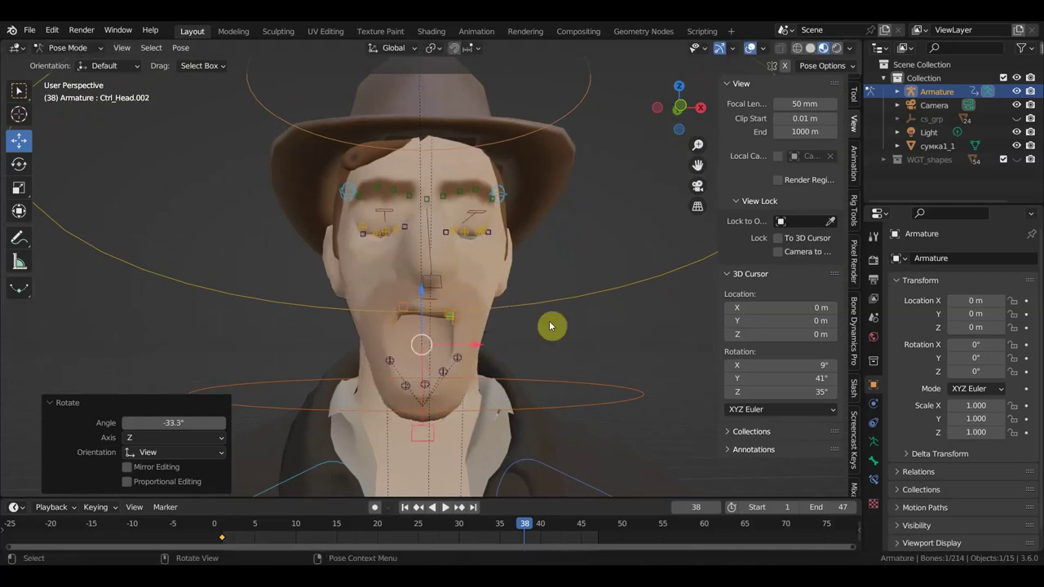
pyautogui.press('g')
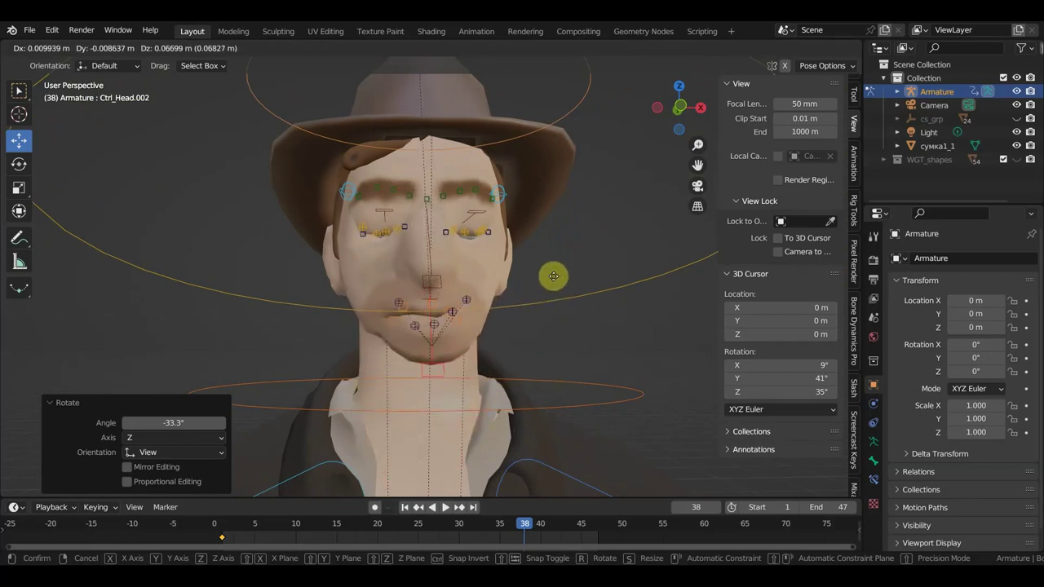
pyautogui.click(545, 333)
pyautogui.moveTo(545, 333)
pyautogui.mouseDown(button='middle')
pyautogui.moveTo(446, 332)
pyautogui.moveTo(413, 345)
pyautogui.mouseUp(button='middle')
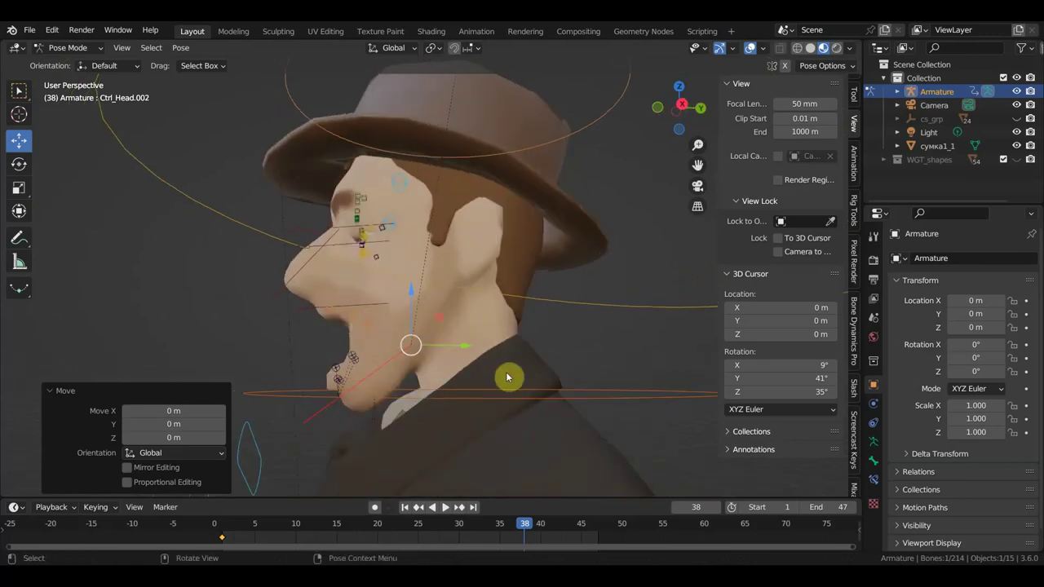
pyautogui.press('r')
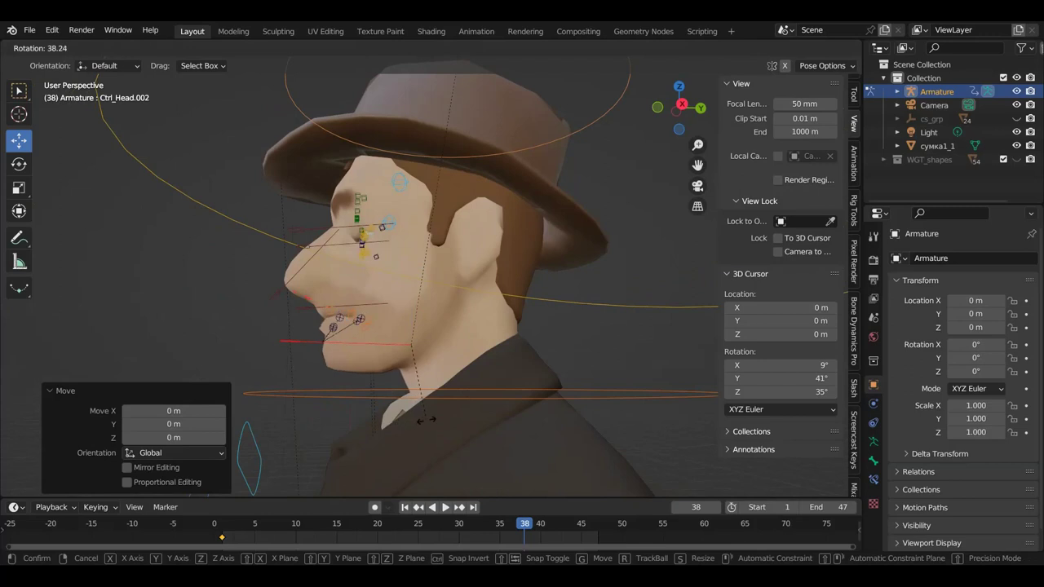
pyautogui.click(430, 408)
pyautogui.moveTo(430, 408)
pyautogui.mouseDown(button='middle')
pyautogui.moveTo(531, 391)
pyautogui.moveTo(632, 395)
pyautogui.moveTo(624, 395)
pyautogui.mouseUp(button='middle')
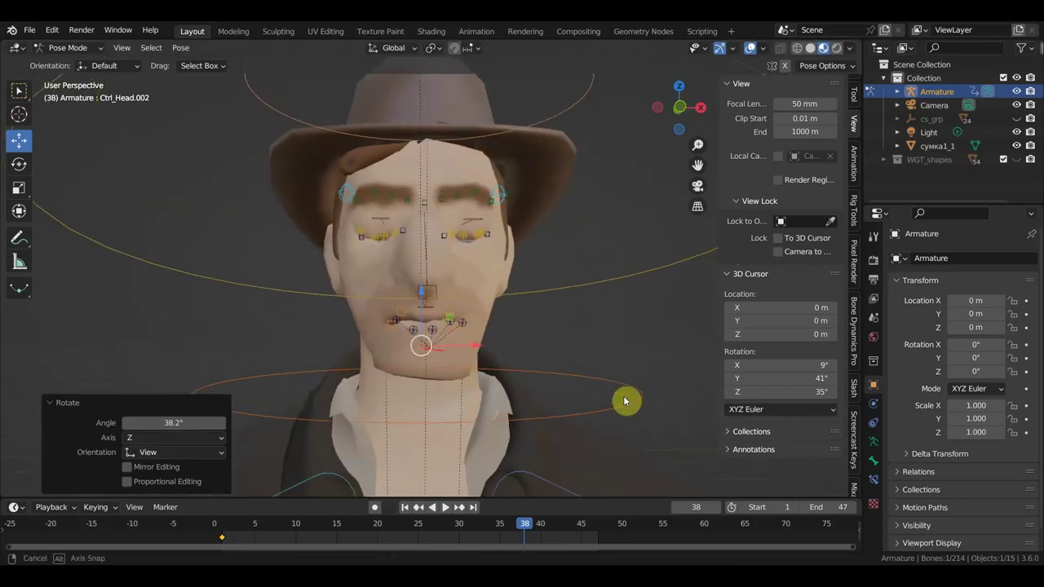
# Raise the four right eyebrow controls upward about 0.02 m each
pyautogui.press('r')
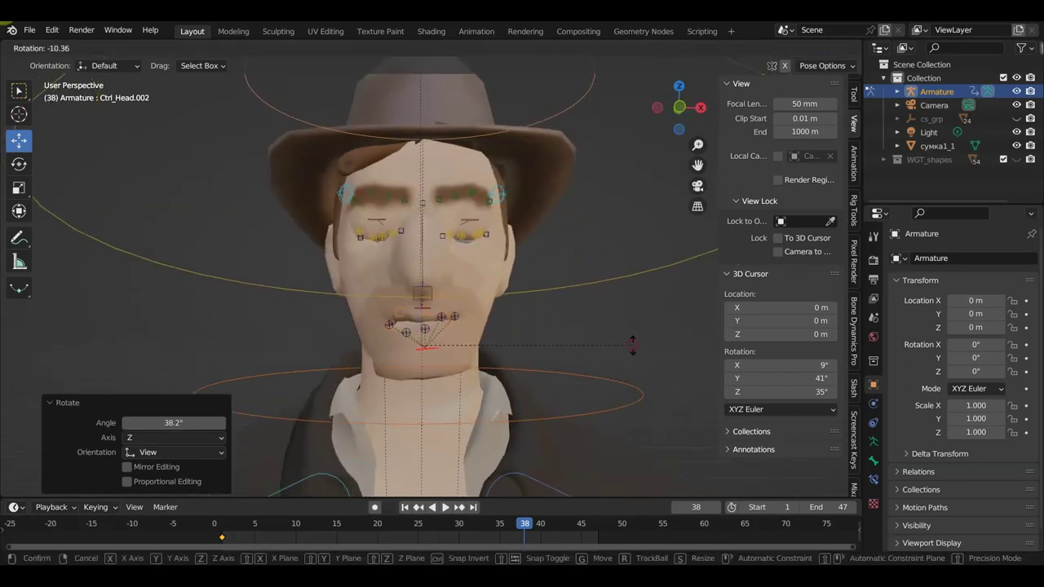
pyautogui.click(633, 345)
pyautogui.click(459, 193)
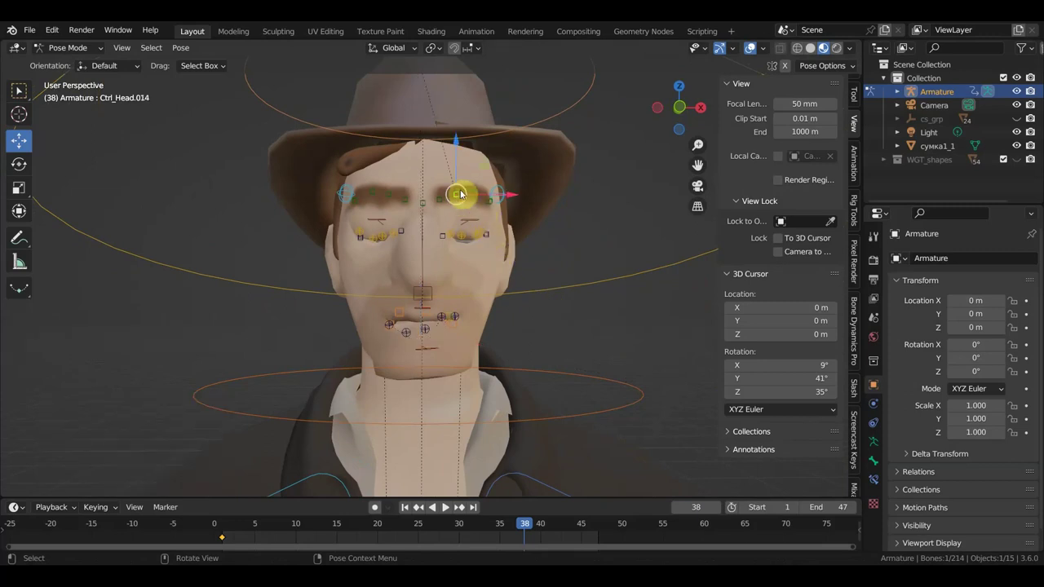
pyautogui.press('g')
pyautogui.click(445, 195)
pyautogui.click(445, 196)
pyautogui.press('g')
pyautogui.click(440, 181)
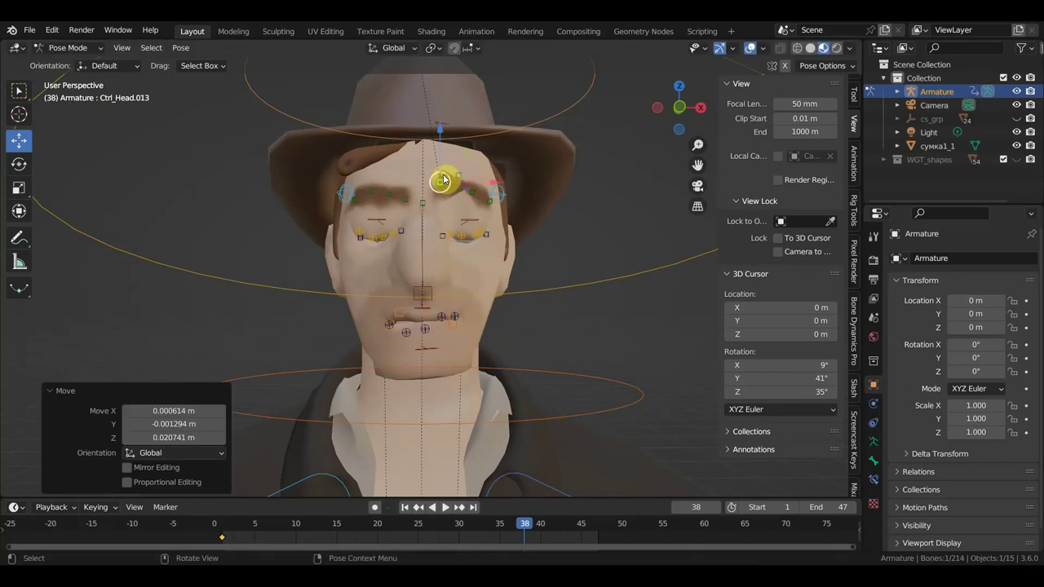
pyautogui.click(473, 194)
pyautogui.press('g')
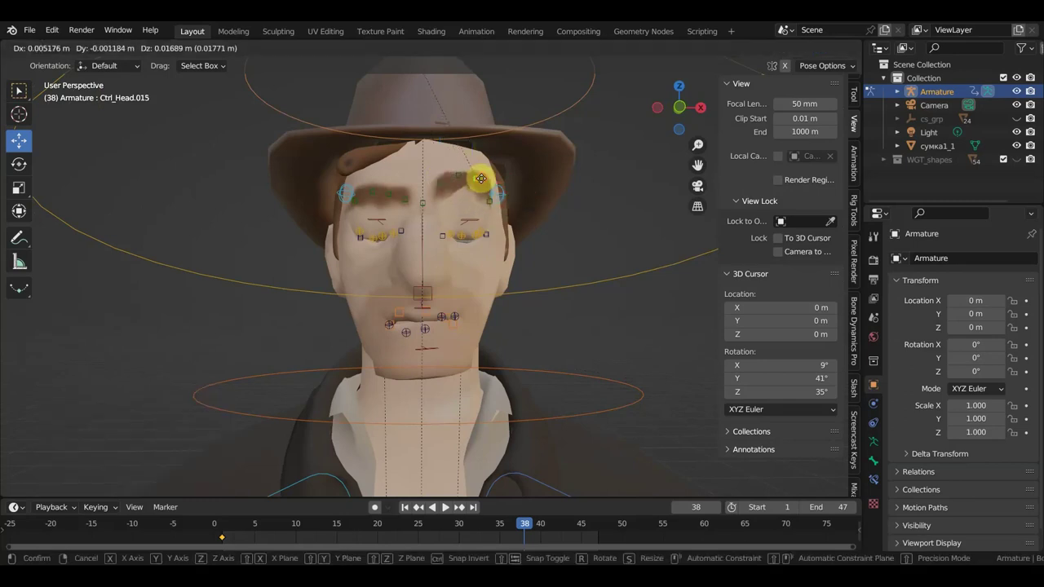
pyautogui.click(490, 200)
pyautogui.click(493, 206)
pyautogui.press('g')
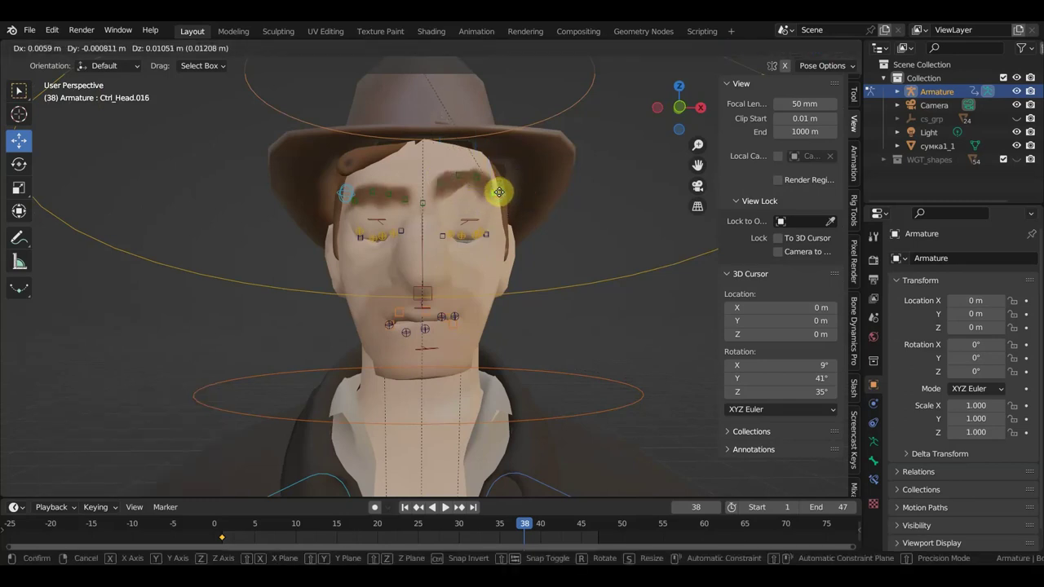
pyautogui.click(491, 201)
# Raise the four left eyebrow controls the same way, then select the left eye control
pyautogui.click(379, 200)
pyautogui.press('g')
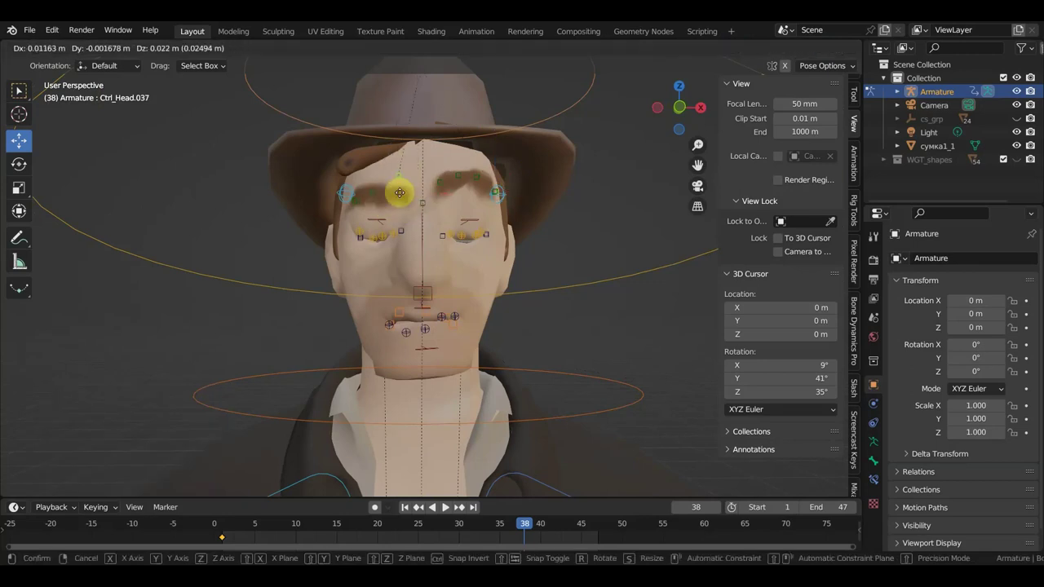
pyautogui.click(394, 181)
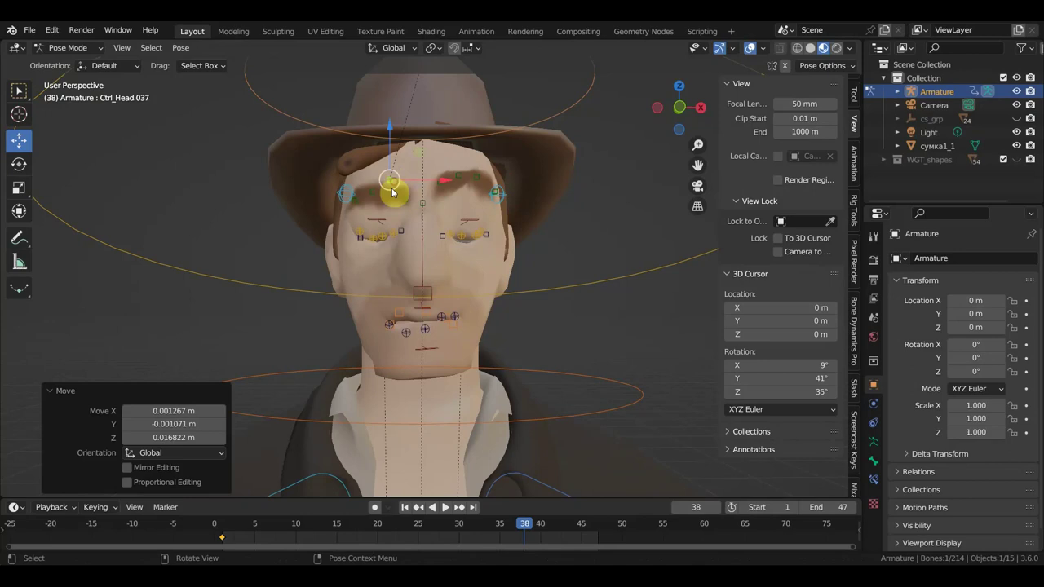
pyautogui.click(377, 194)
pyautogui.press('g')
pyautogui.click(390, 181)
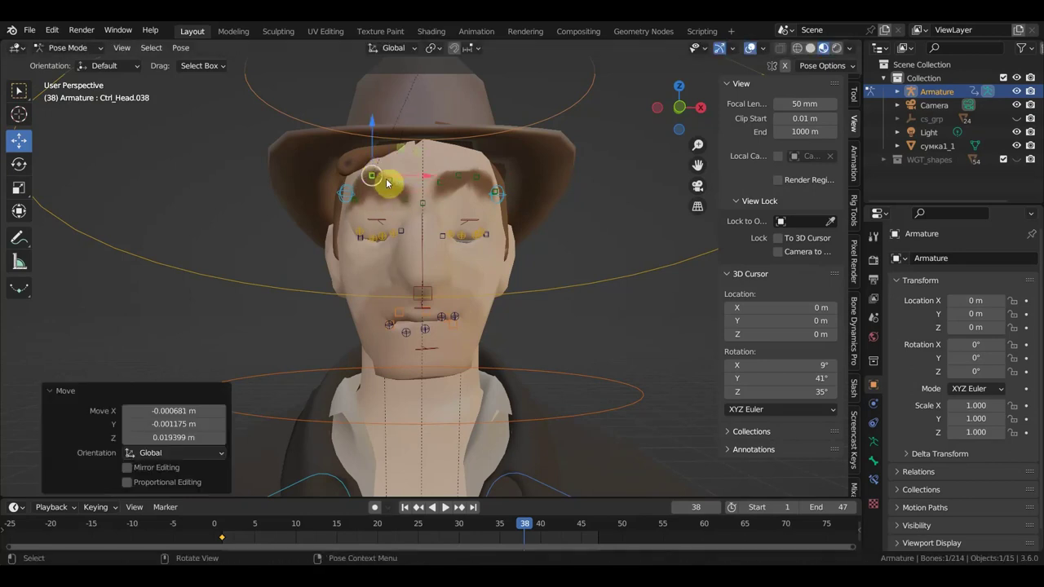
pyautogui.click(404, 201)
pyautogui.press('g')
pyautogui.click(392, 195)
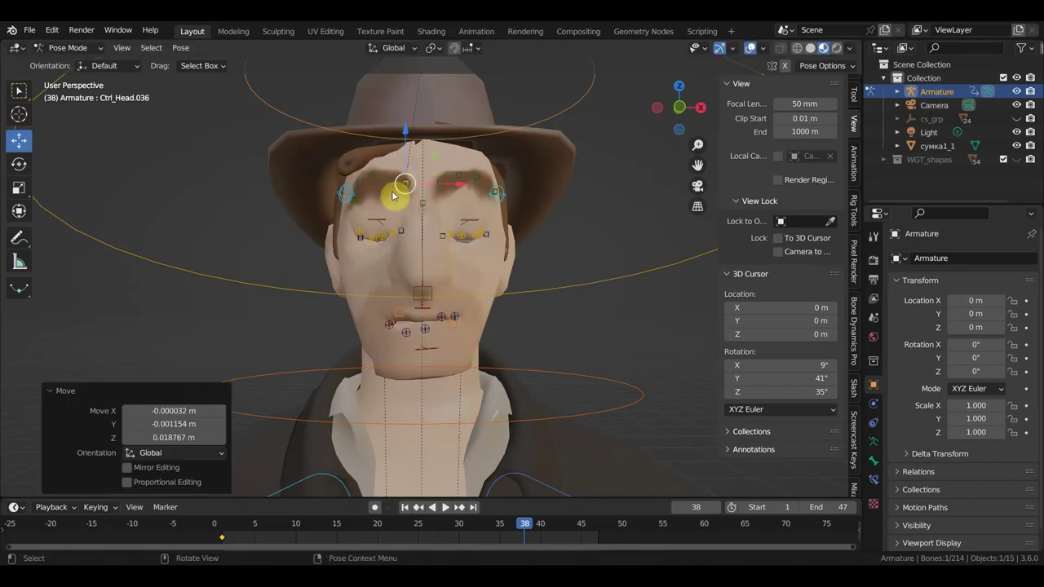
pyautogui.click(357, 203)
pyautogui.press('g')
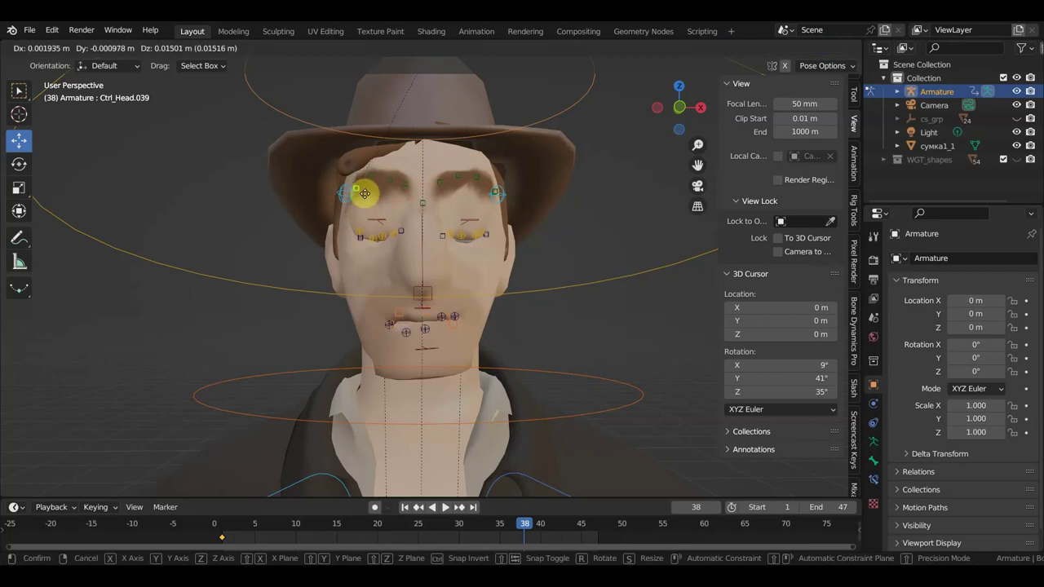
pyautogui.click(367, 196)
pyautogui.click(381, 222)
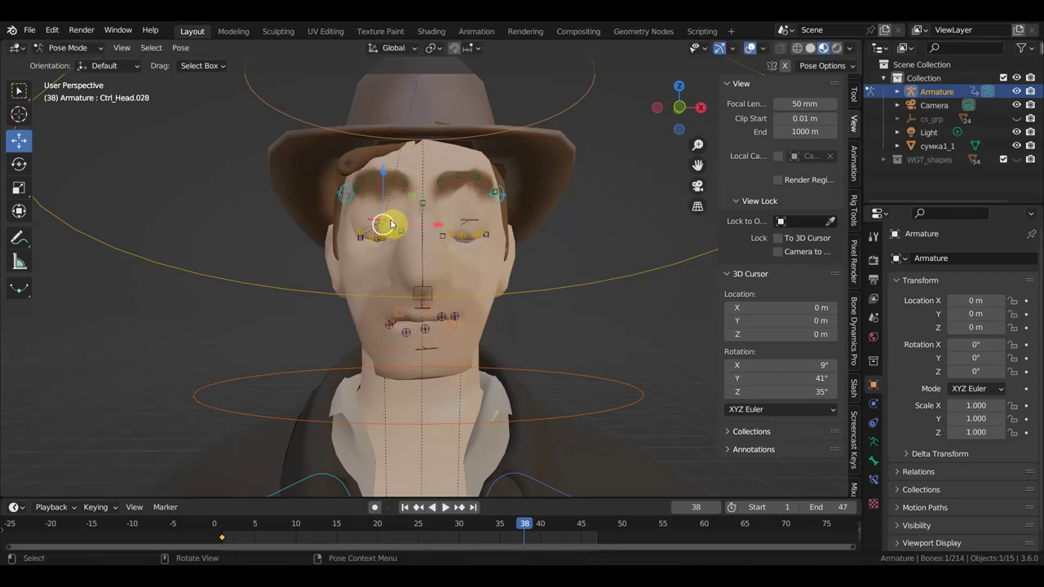
pyautogui.moveTo(482, 236); pyautogui.dragTo(373, 264, button='middle')
# Select both eye controls and rotate the eye and brow controls twice, checking side and front
pyautogui.scroll(2, 401, 245)
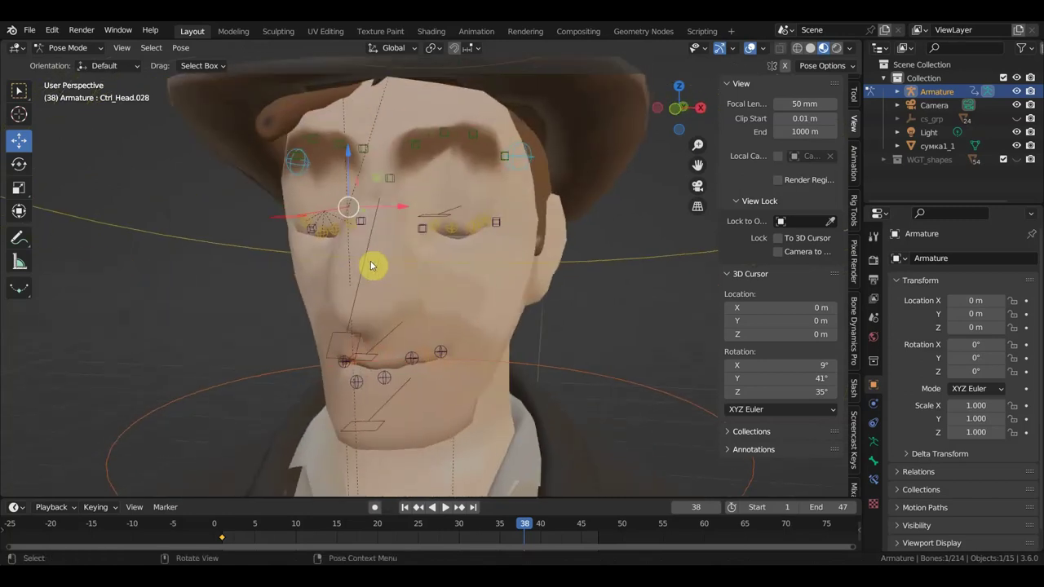
pyautogui.keyDown('shift'); pyautogui.click(438, 215); pyautogui.keyUp('shift')
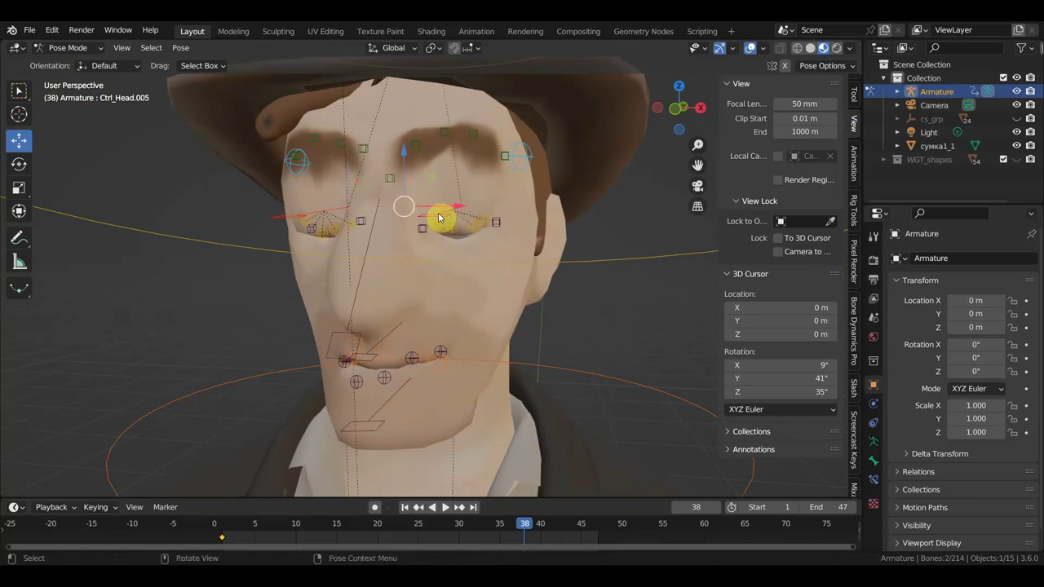
pyautogui.moveTo(438, 215); pyautogui.dragTo(453, 232, button='middle')
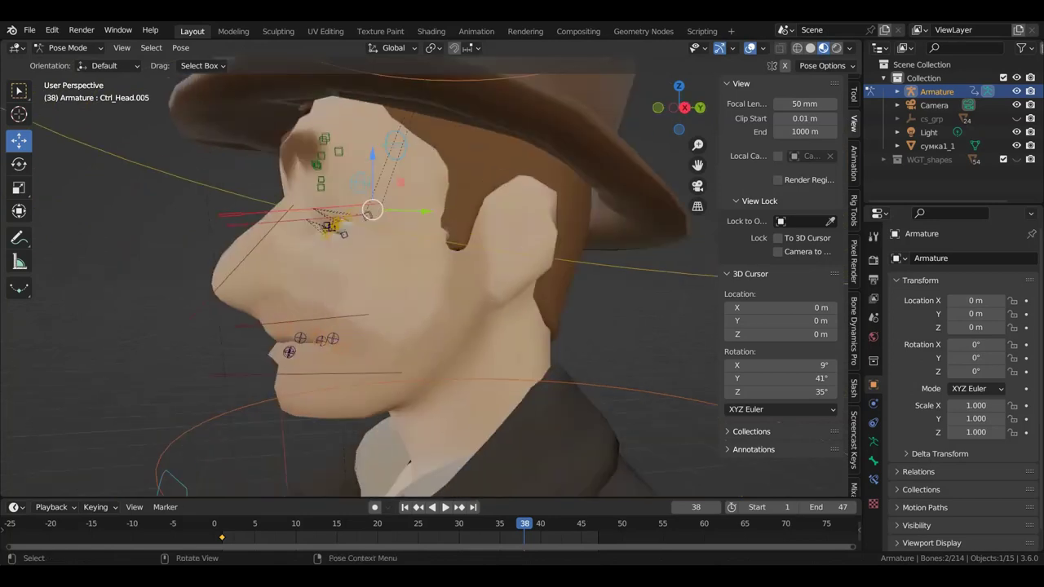
pyautogui.press('r')
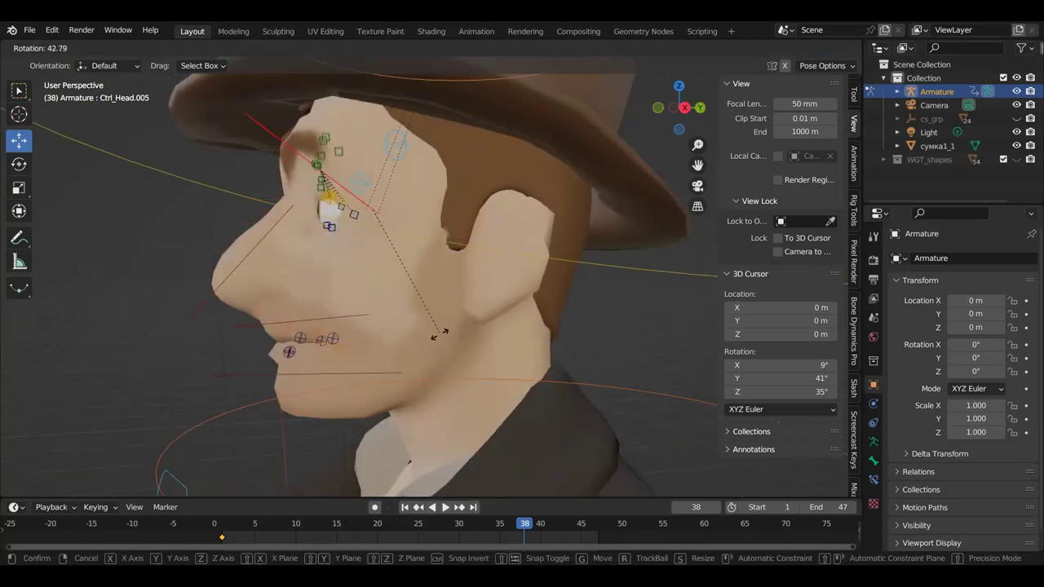
pyautogui.click(441, 336)
pyautogui.moveTo(443, 341)
pyautogui.mouseDown(button='middle')
pyautogui.moveTo(524, 315)
pyautogui.moveTo(657, 315)
pyautogui.moveTo(622, 319)
pyautogui.mouseUp(button='middle')
pyautogui.press('r')
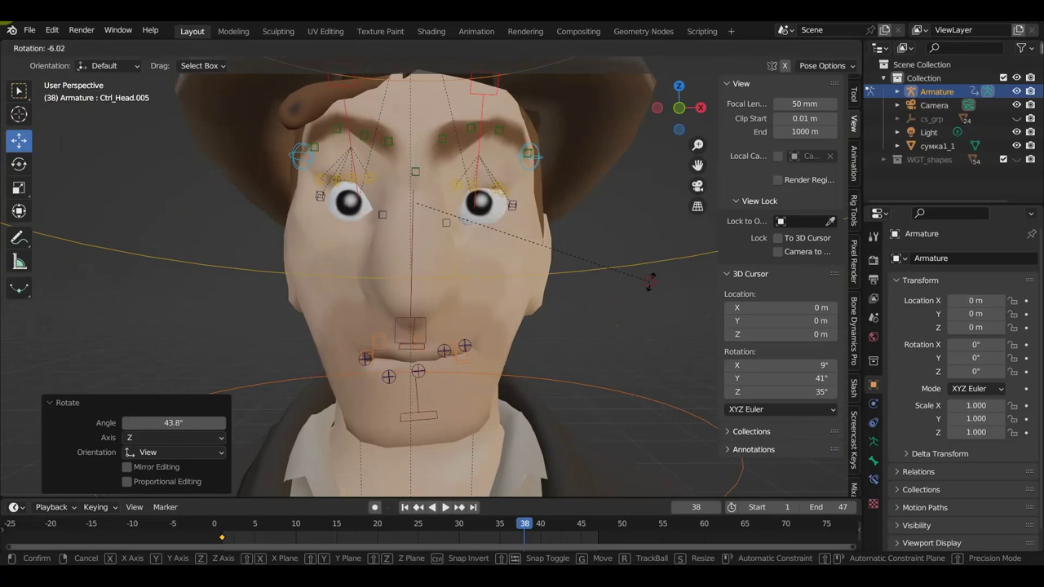
pyautogui.click(640, 290)
pyautogui.scroll(-3, 640, 290)
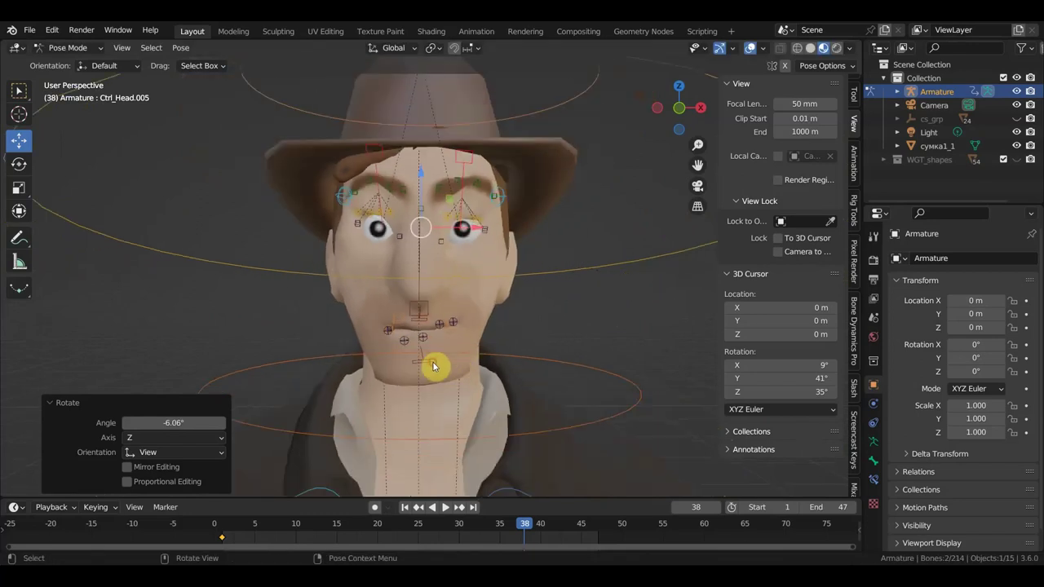
# Rotate the jaw control Ctrl_Head.002 to -21.8° from the right view to open the mouth
pyautogui.click(433, 366)
pyautogui.press('KP_3')
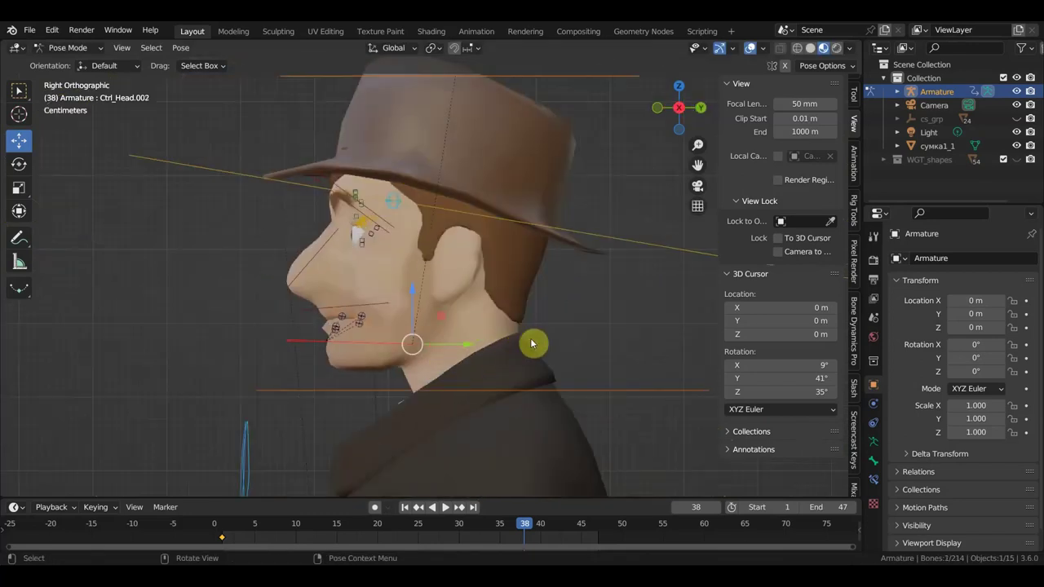
pyautogui.press('r')
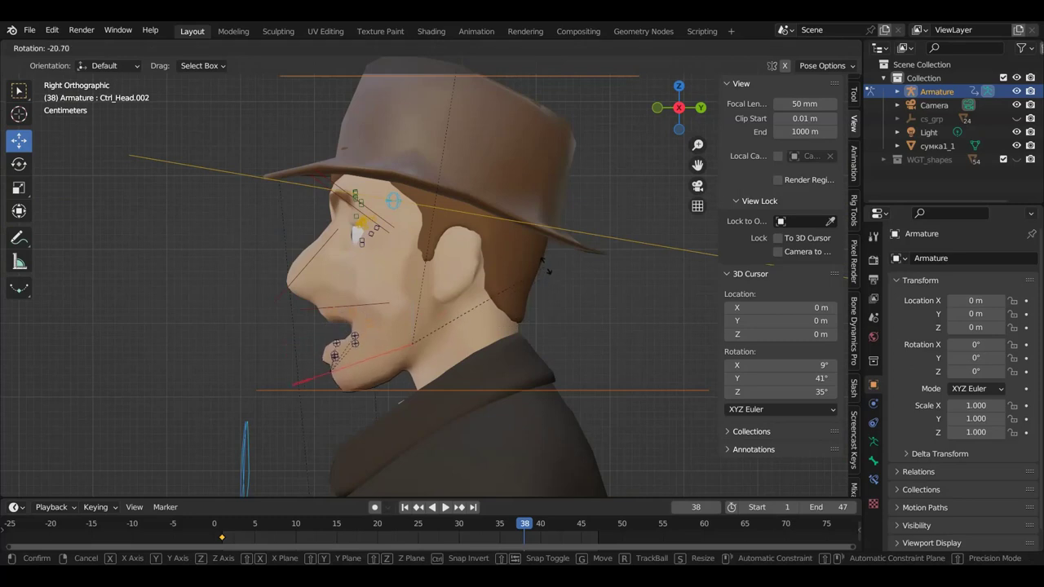
pyautogui.click(545, 265)
pyautogui.moveTo(534, 297)
pyautogui.mouseDown(button='middle')
pyautogui.moveTo(677, 312)
pyautogui.moveTo(670, 318)
pyautogui.mouseUp(button='middle')
pyautogui.scroll(-2, 671, 311)
pyautogui.scroll(2, 671, 314)
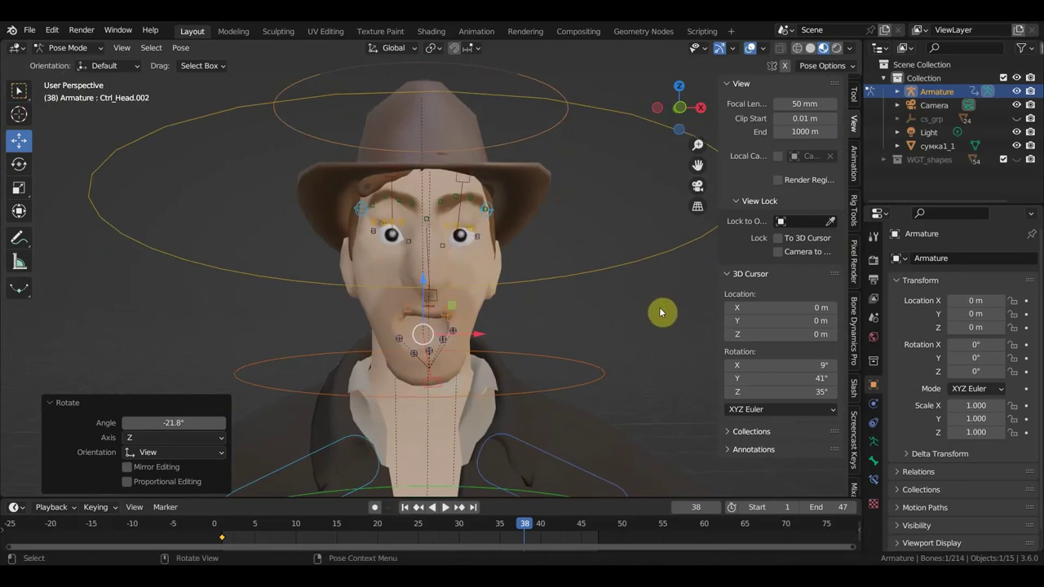
pyautogui.scroll(-5, 465, 339)
pyautogui.scroll(-3, 468, 377)
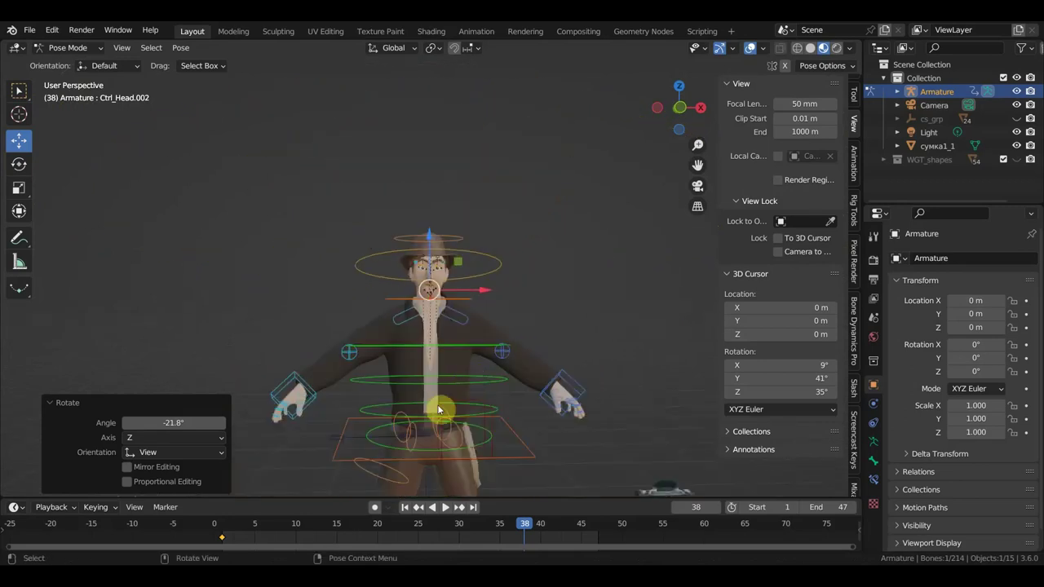
# Move both hand IK controls down about 0.28 m so the hands rest beside the hips
pyautogui.click(294, 380)
pyautogui.press('g')
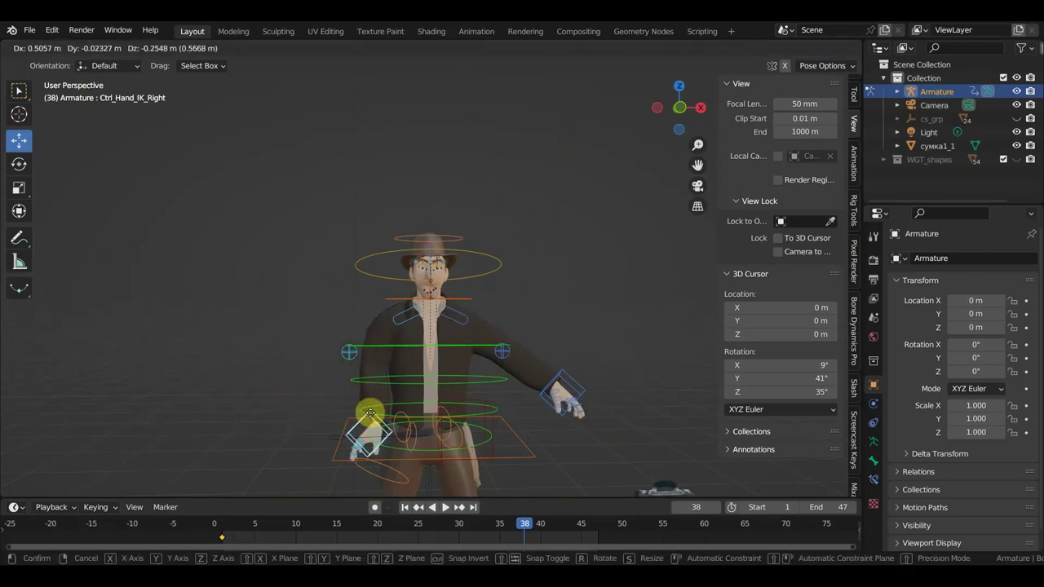
pyautogui.click(371, 421)
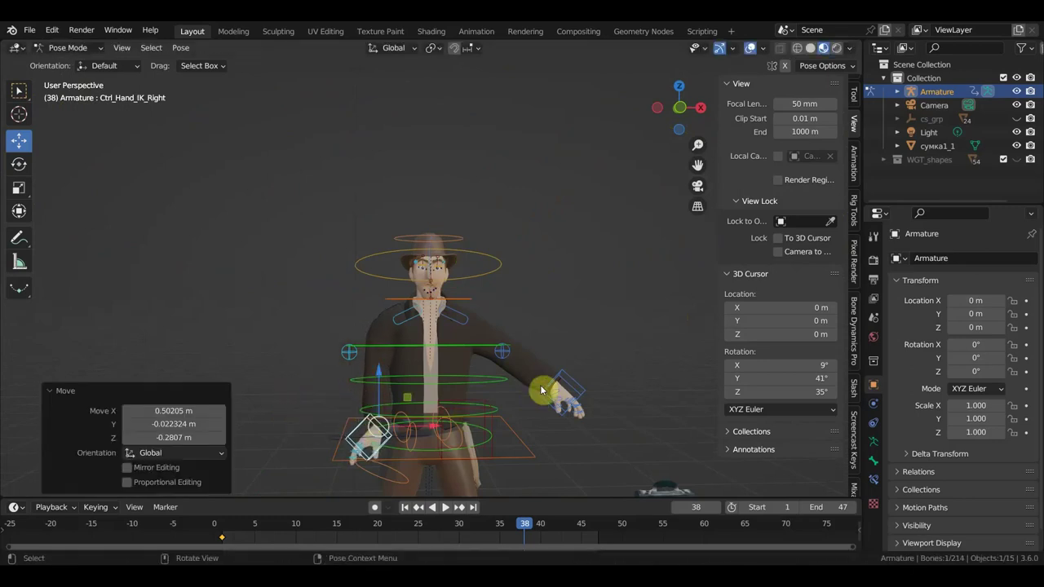
pyautogui.click(588, 379)
pyautogui.press('g')
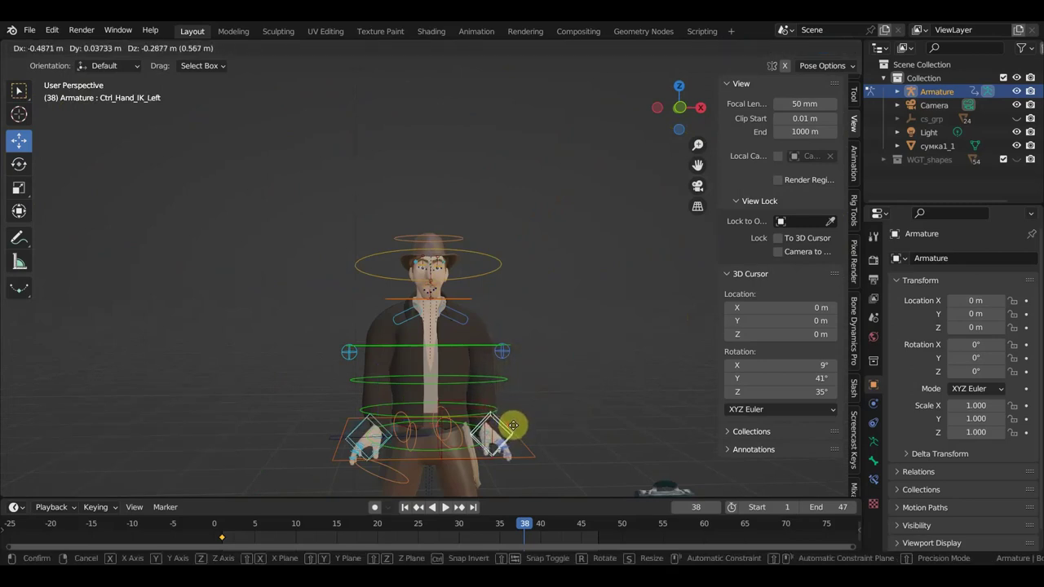
pyautogui.click(513, 425)
pyautogui.scroll(2, 504, 397)
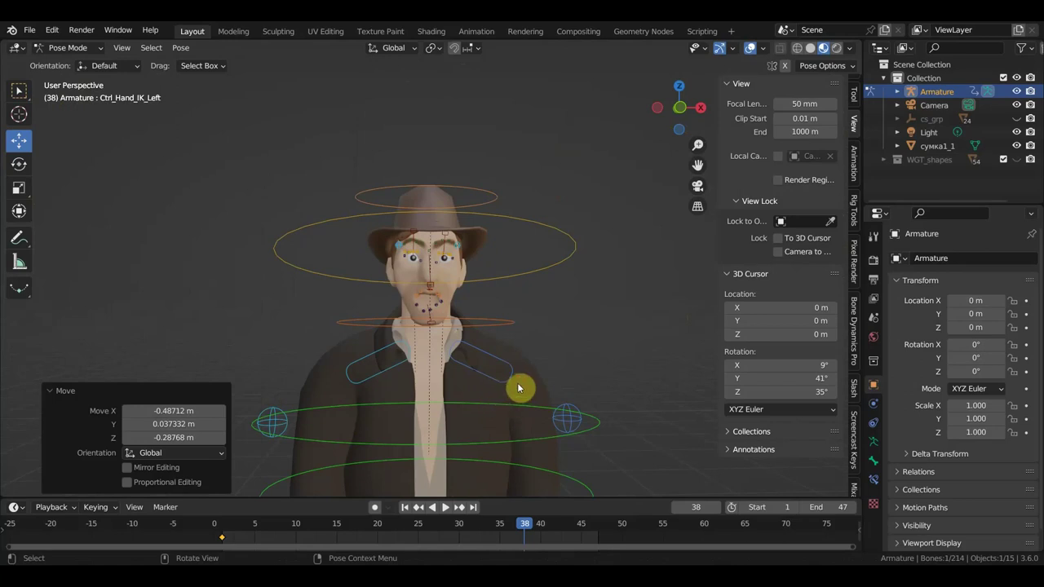
pyautogui.click(508, 394)
pyautogui.click(68, 48)
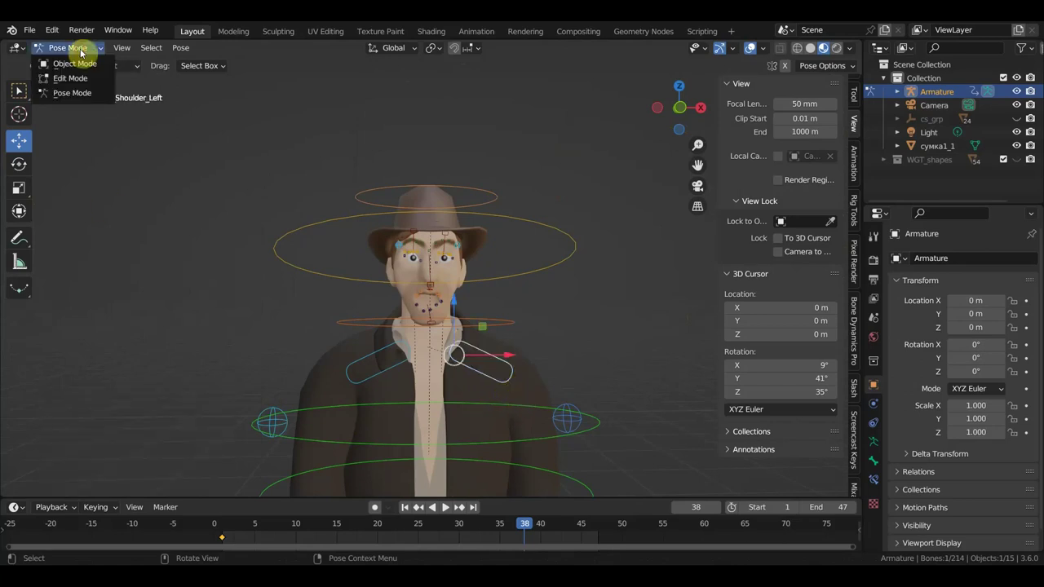
# Return to Object Mode, select the jacket куртка_1 and put it in Sculpt Mode
pyautogui.click(75, 64)
pyautogui.click(314, 375)
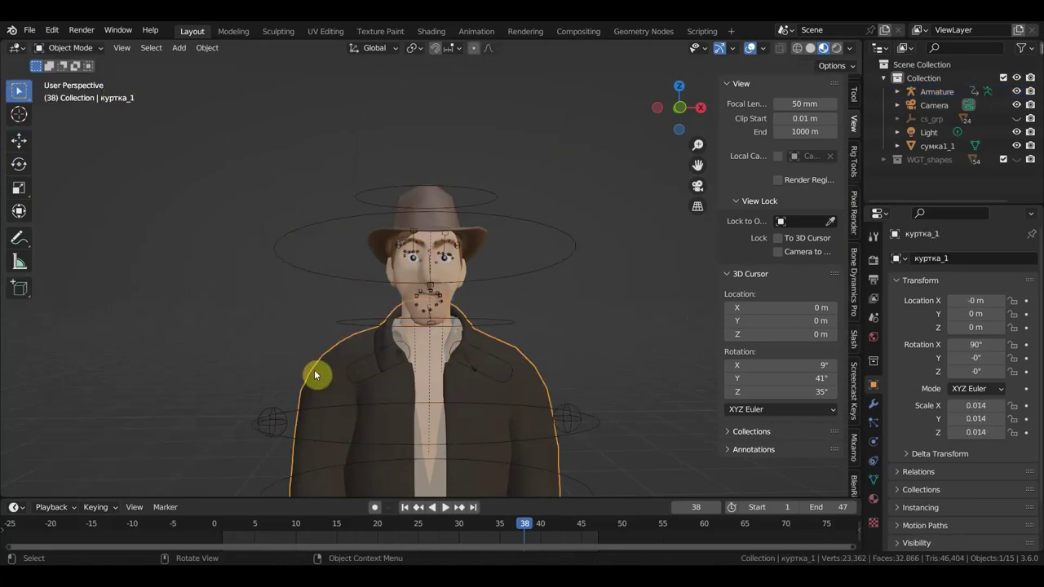
pyautogui.click(74, 48)
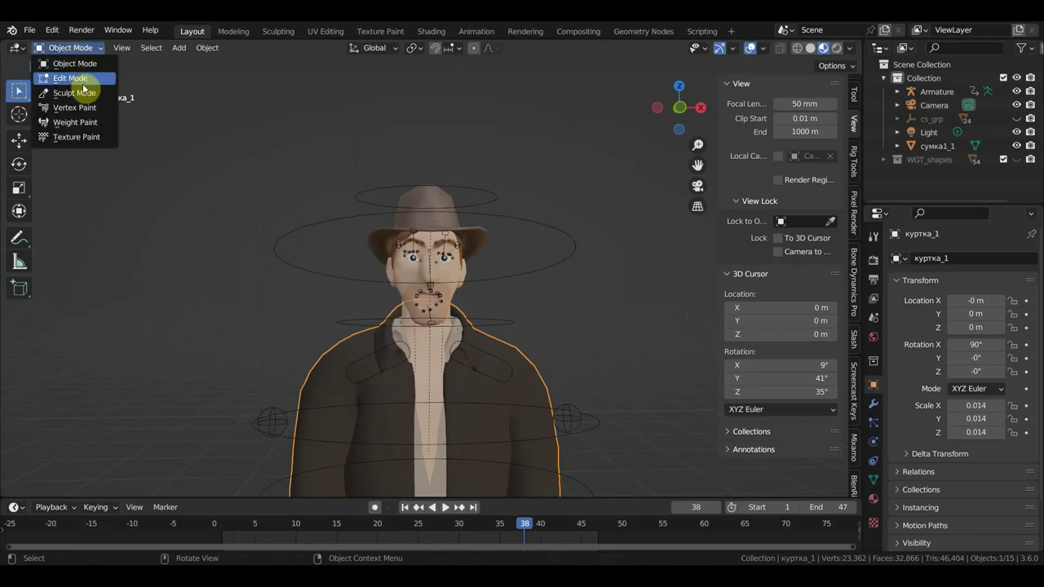
pyautogui.click(80, 90)
# With a 103 px Grab brush, reshape the jacket's shoulders, then go back to Object Mode
pyautogui.scroll(-1, 273, 302)
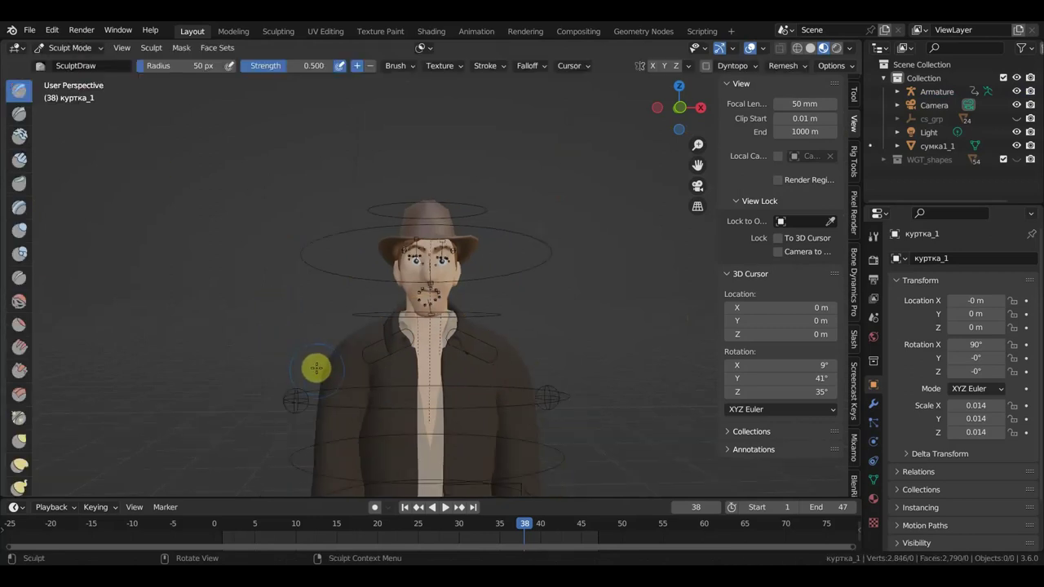
pyautogui.press('f')
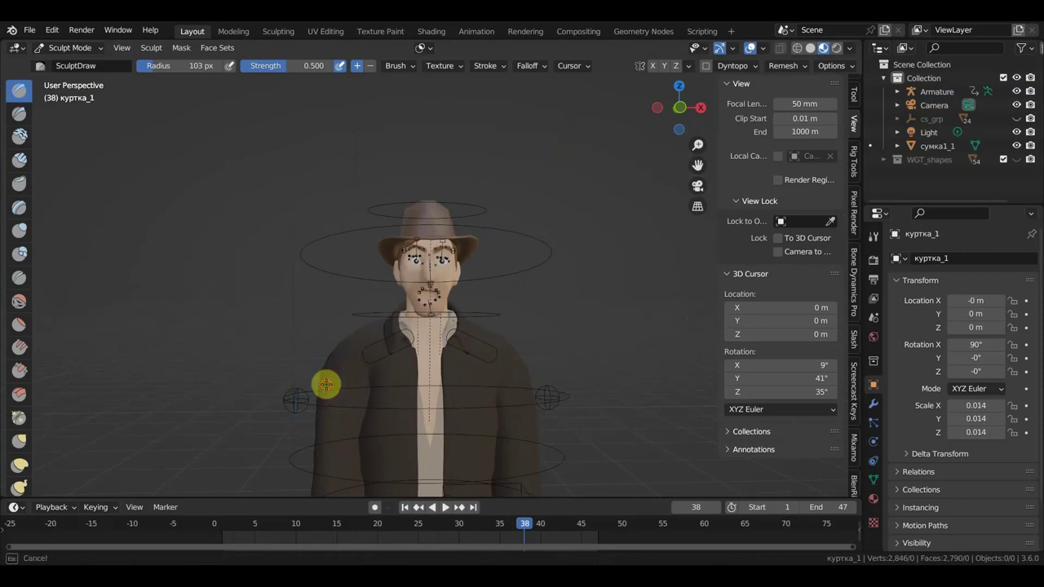
pyautogui.click(347, 392)
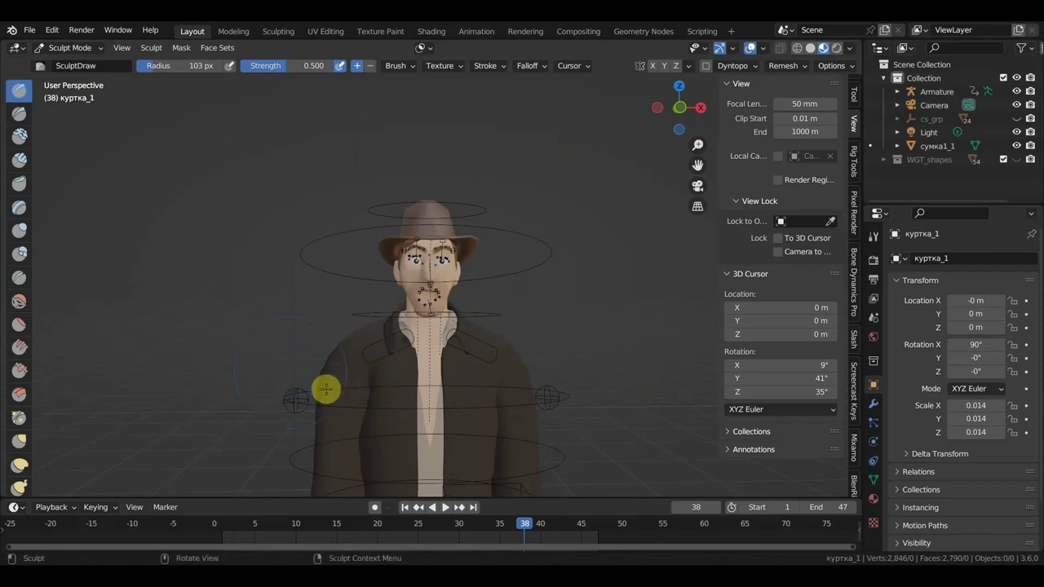
pyautogui.click(23, 442)
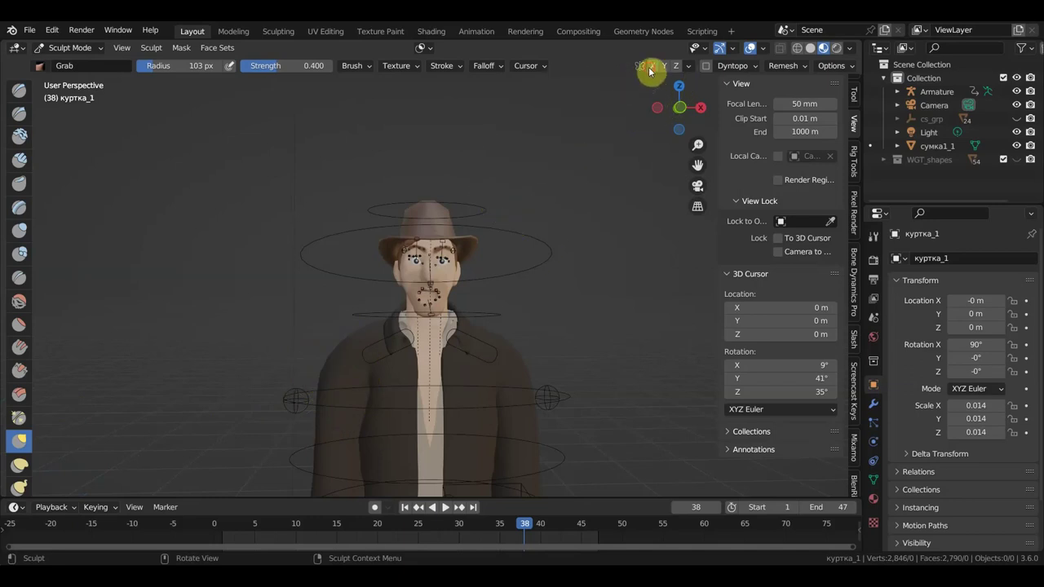
pyautogui.moveTo(322, 391)
pyautogui.mouseDown()
pyautogui.moveTo(342, 408)
pyautogui.moveTo(324, 427)
pyautogui.moveTo(335, 360)
pyautogui.moveTo(352, 361)
pyautogui.moveTo(368, 327)
pyautogui.moveTo(370, 348)
pyautogui.moveTo(454, 345)
pyautogui.mouseUp()
pyautogui.press('Escape')
pyautogui.click(98, 47)
pyautogui.click(88, 63)
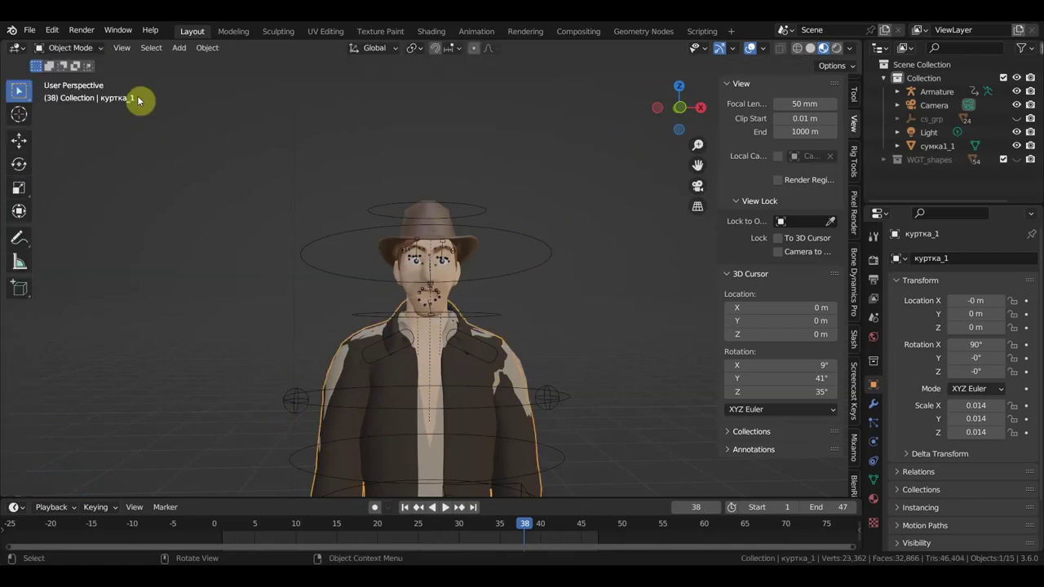
# Select the shirt рубашка_1, enter Sculpt Mode, and Grab-shape the right shoulder and sleeve with X-mirror
pyautogui.click(519, 372)
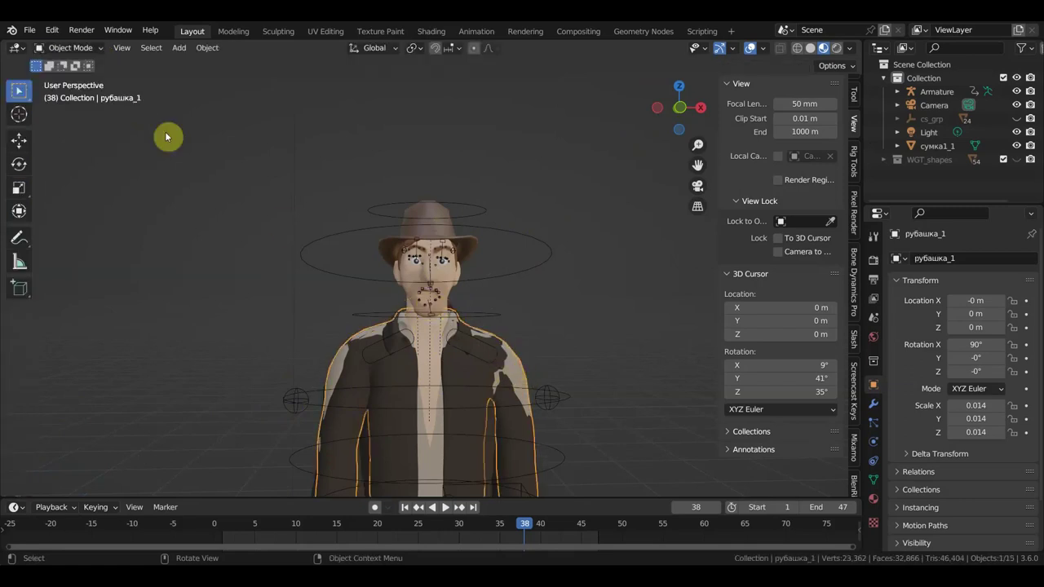
pyautogui.click(82, 49)
pyautogui.click(82, 90)
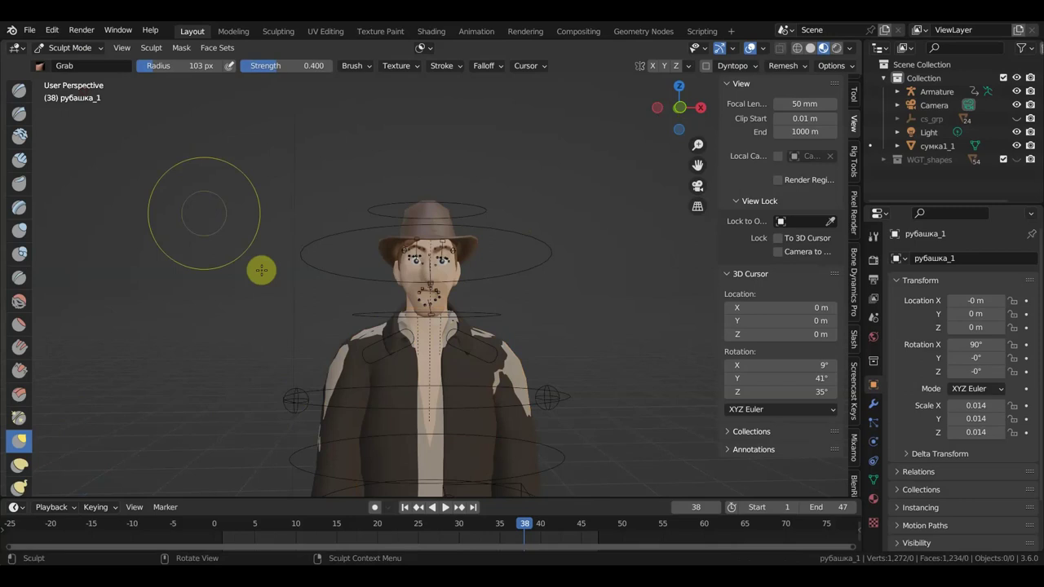
pyautogui.moveTo(377, 346)
pyautogui.mouseDown()
pyautogui.moveTo(365, 329)
pyautogui.moveTo(343, 367)
pyautogui.mouseUp()
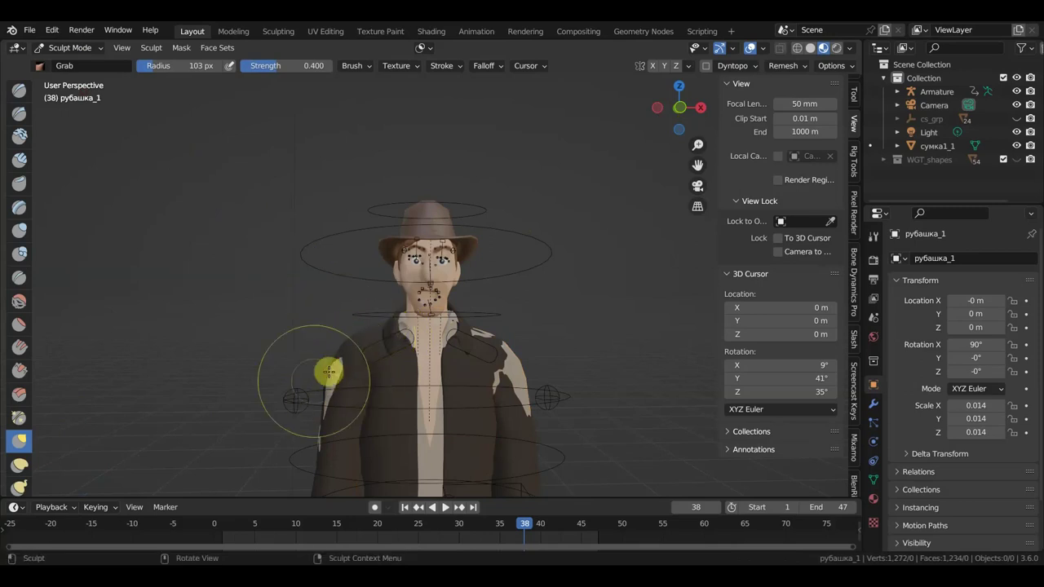
pyautogui.click(654, 66)
pyautogui.moveTo(490, 345); pyautogui.dragTo(485, 357)
pyautogui.moveTo(535, 380)
pyautogui.mouseDown()
pyautogui.moveTo(511, 385)
pyautogui.moveTo(516, 360)
pyautogui.mouseUp()
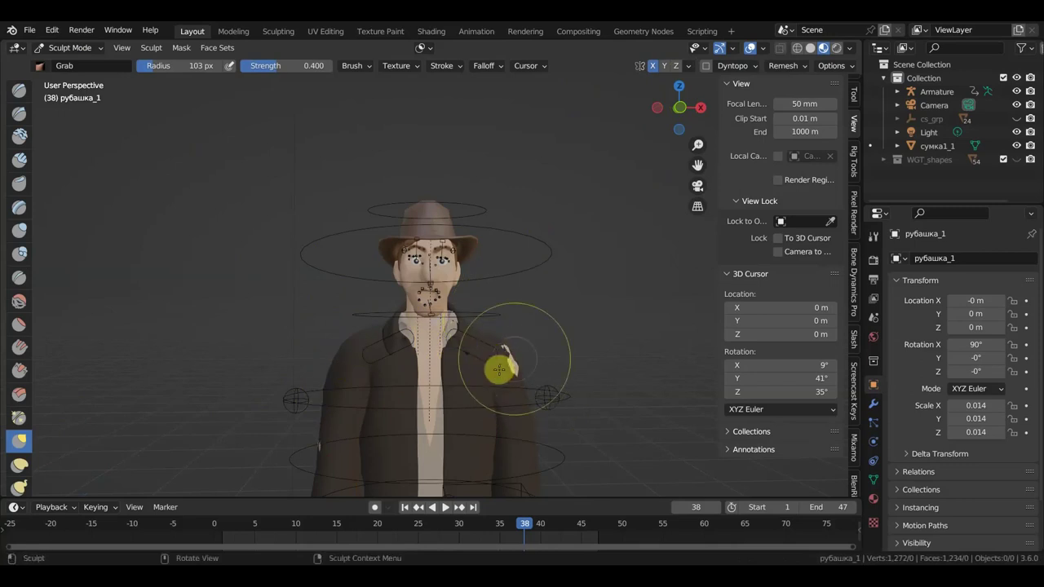
pyautogui.moveTo(488, 373); pyautogui.dragTo(522, 358)
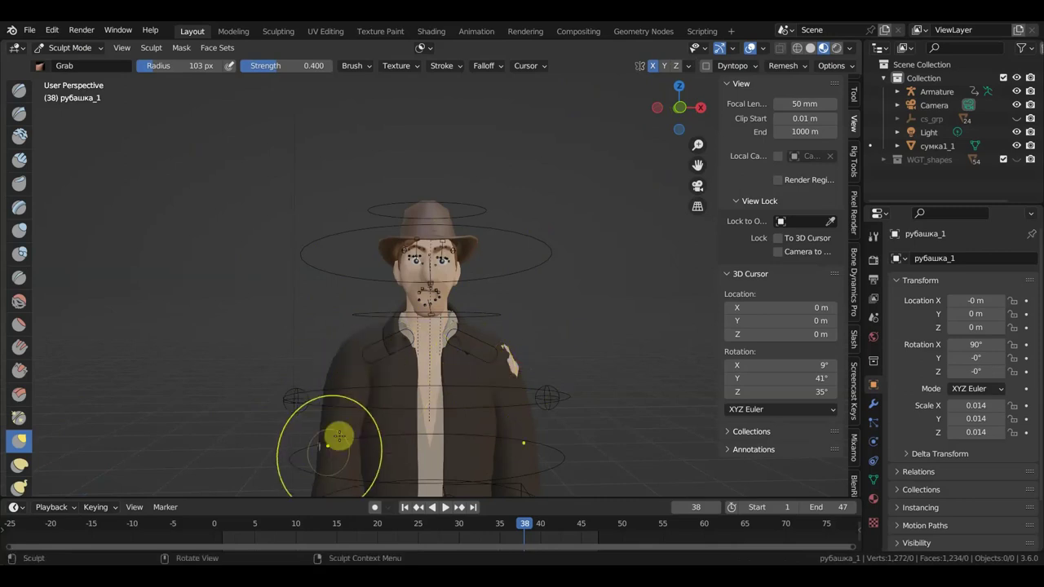
# From a side view, Grab-pull the shoulder area to reshape it
pyautogui.moveTo(496, 366)
pyautogui.mouseDown(button='middle')
pyautogui.moveTo(457, 392)
pyautogui.moveTo(490, 380)
pyautogui.mouseUp(button='middle')
pyautogui.moveTo(513, 387); pyautogui.dragTo(544, 441)
pyautogui.scroll(2, 514, 384)
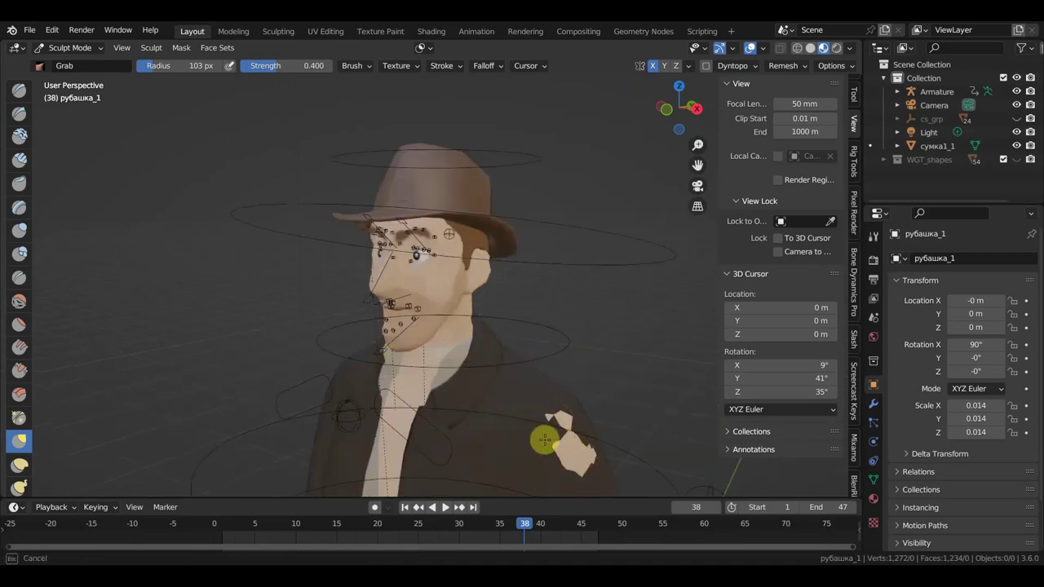
pyautogui.moveTo(552, 468); pyautogui.dragTo(571, 443)
pyautogui.moveTo(571, 443); pyautogui.dragTo(578, 431, button='middle')
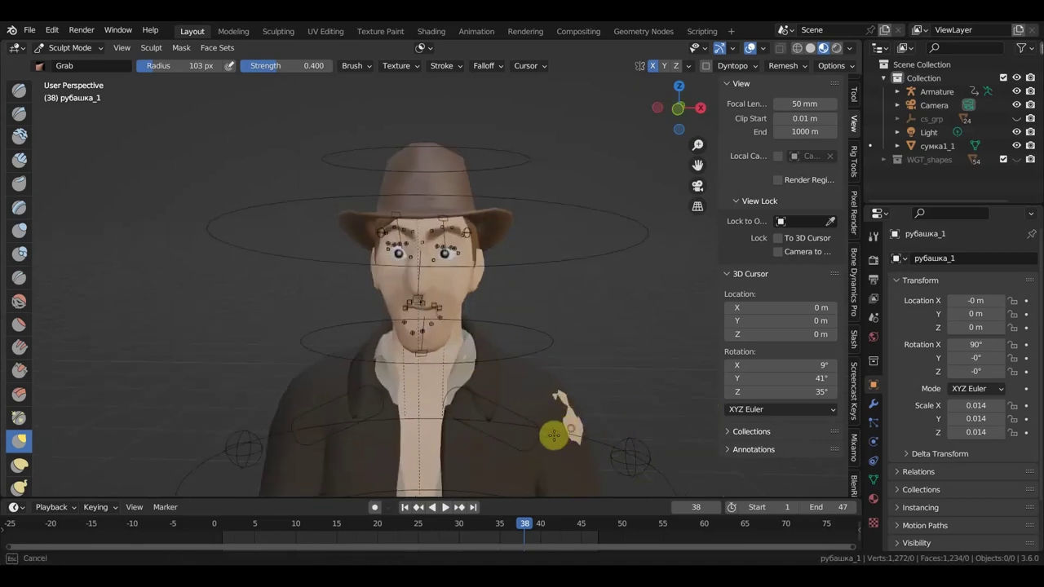
pyautogui.scroll(-2, 561, 416)
pyautogui.moveTo(558, 411)
pyautogui.mouseDown(button='middle')
pyautogui.moveTo(563, 399)
pyautogui.moveTo(469, 414)
pyautogui.moveTo(384, 401)
pyautogui.mouseUp(button='middle')
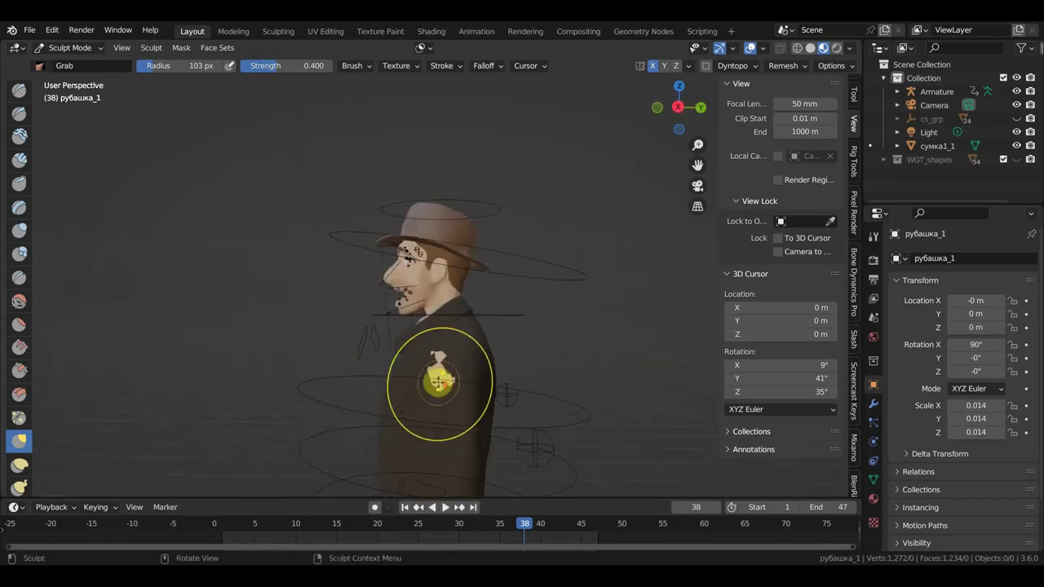
pyautogui.scroll(3, 461, 379)
# In front orthographic view, pull the shirt's left side in under the jacket, then enter Edit Mode
pyautogui.keyDown('shift'); pyautogui.moveTo(459, 383); pyautogui.dragTo(450, 273, button='middle'); pyautogui.keyUp('shift')
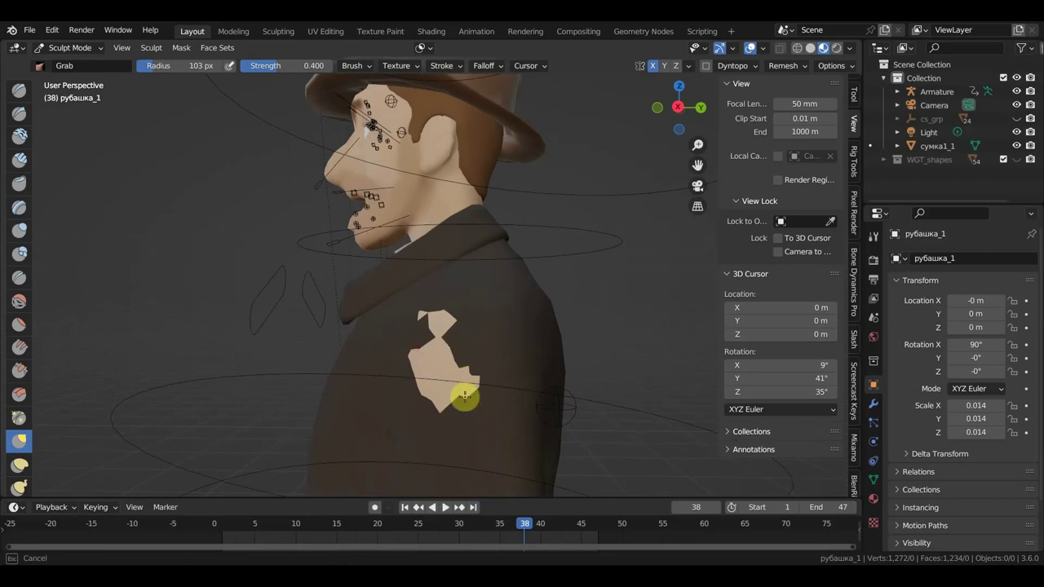
pyautogui.scroll(-3, 466, 397)
pyautogui.moveTo(466, 396); pyautogui.dragTo(448, 364, button='middle')
pyautogui.press('KP_1')
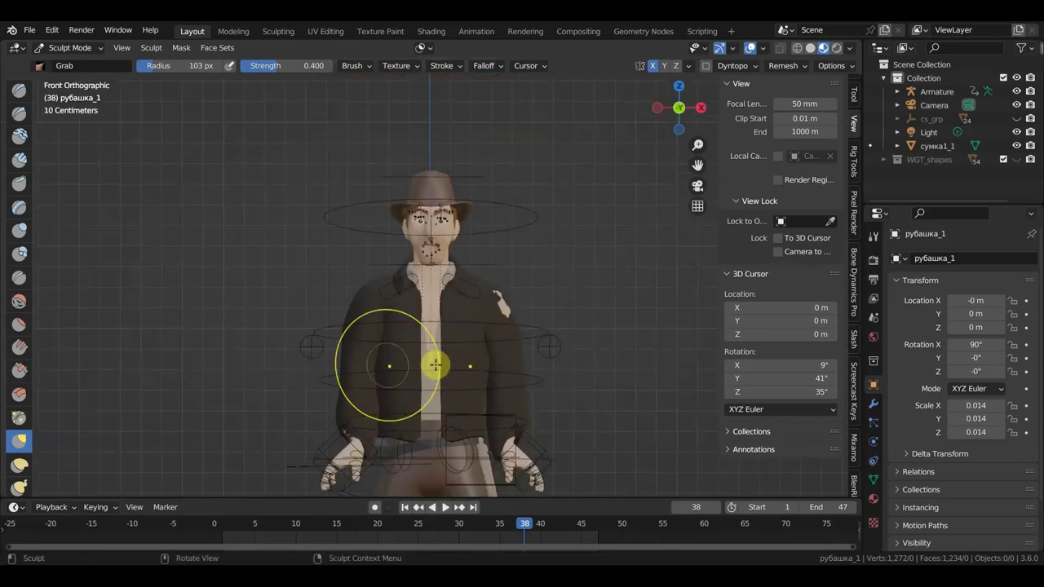
pyautogui.moveTo(355, 375); pyautogui.dragTo(376, 382)
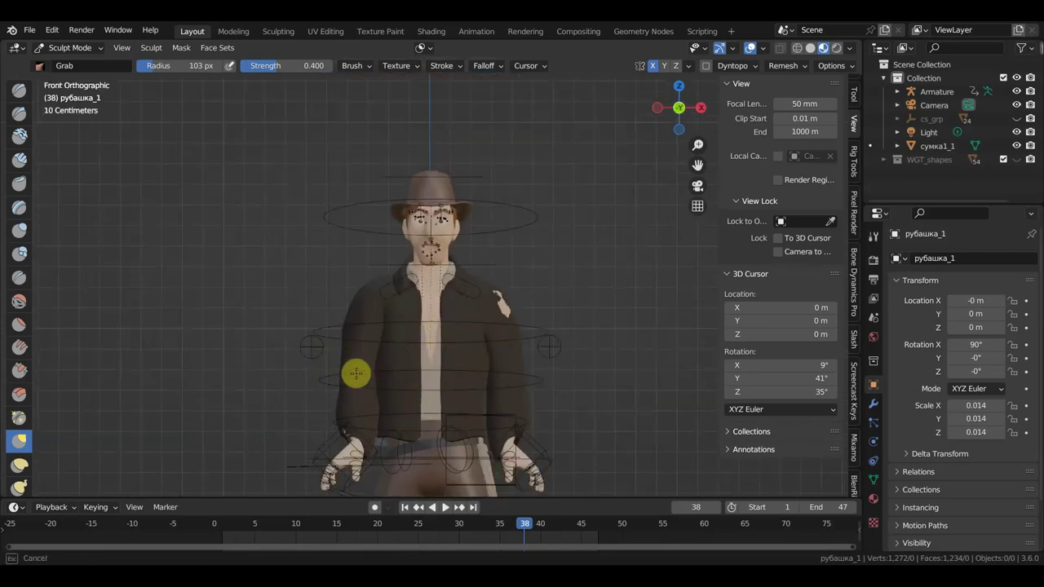
pyautogui.moveTo(355, 373); pyautogui.dragTo(380, 351)
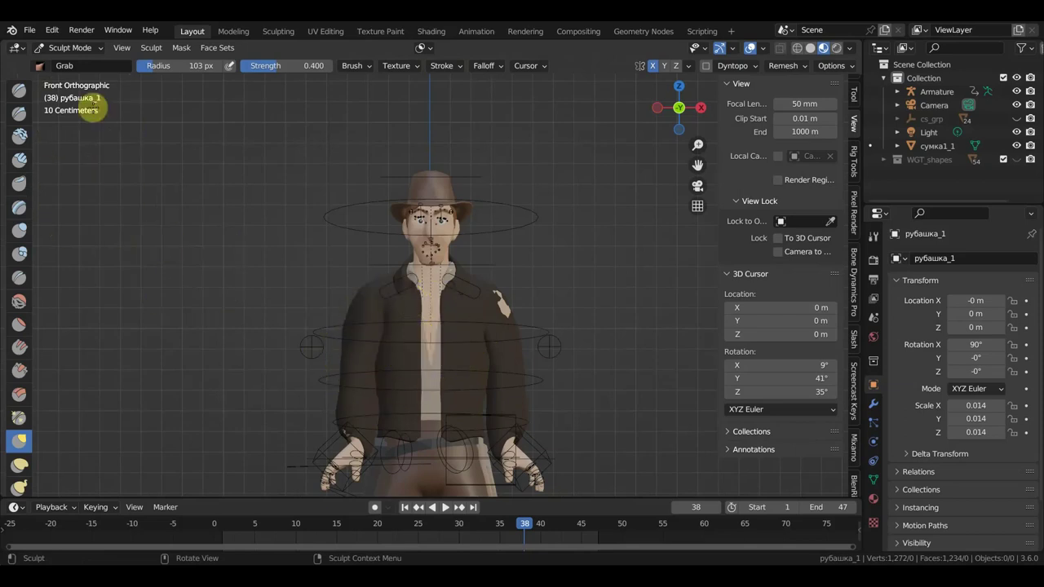
pyautogui.click(87, 49)
pyautogui.click(77, 82)
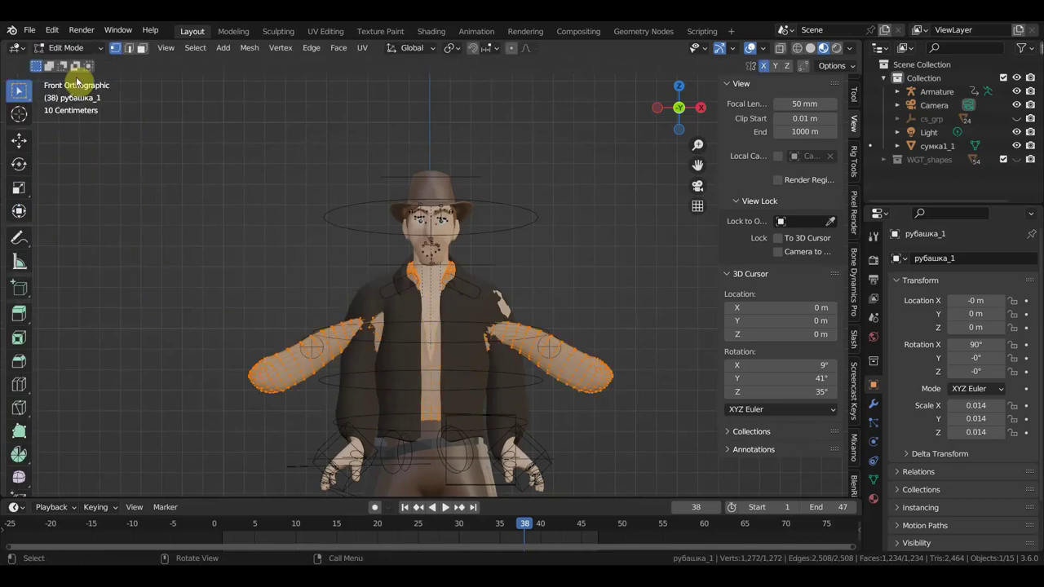
# Switch the shirt back to Object Mode
pyautogui.click(82, 51)
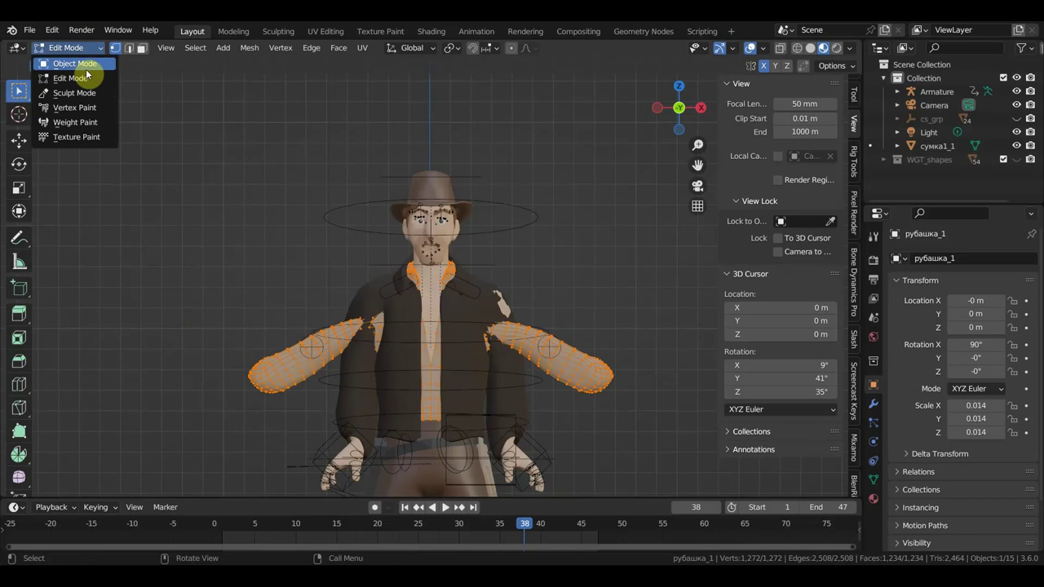
pyautogui.click(82, 81)
pyautogui.click(82, 52)
pyautogui.click(78, 51)
pyautogui.click(76, 51)
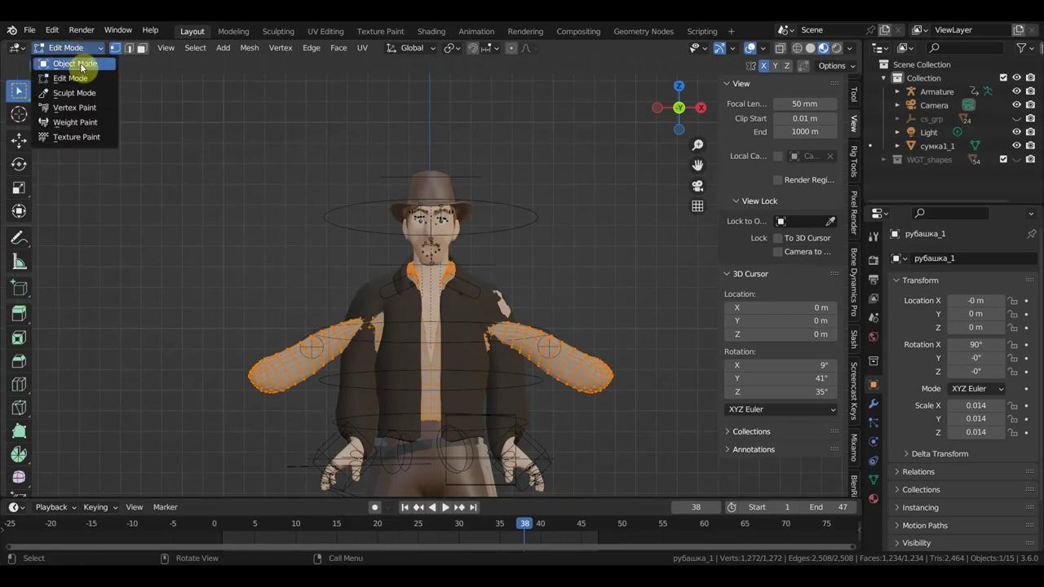
pyautogui.click(82, 65)
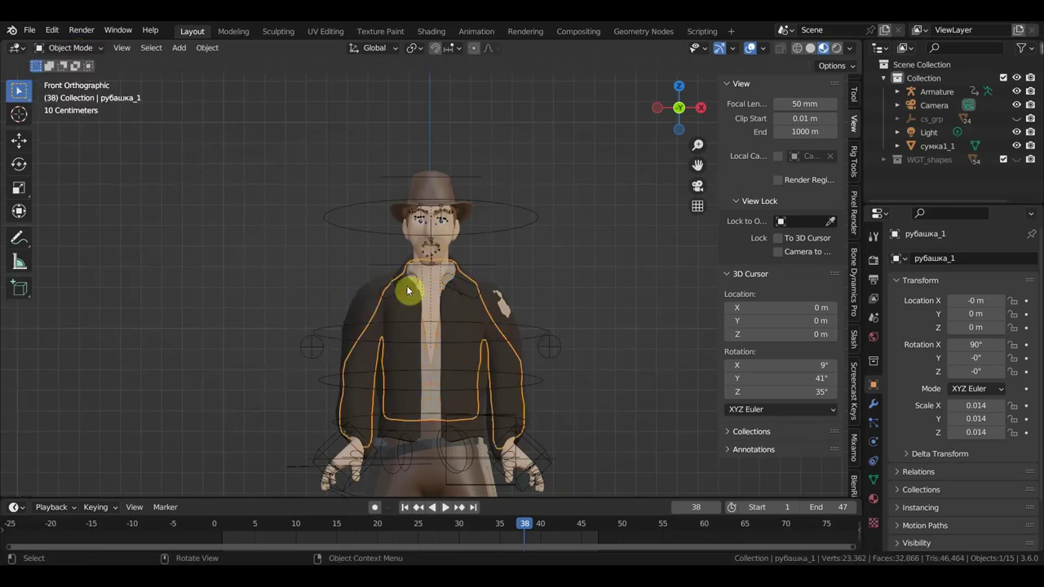
# Grab-sculpt the jacket куртка_1's upper and lower sleeves inward, then return to Object Mode
pyautogui.click(363, 323)
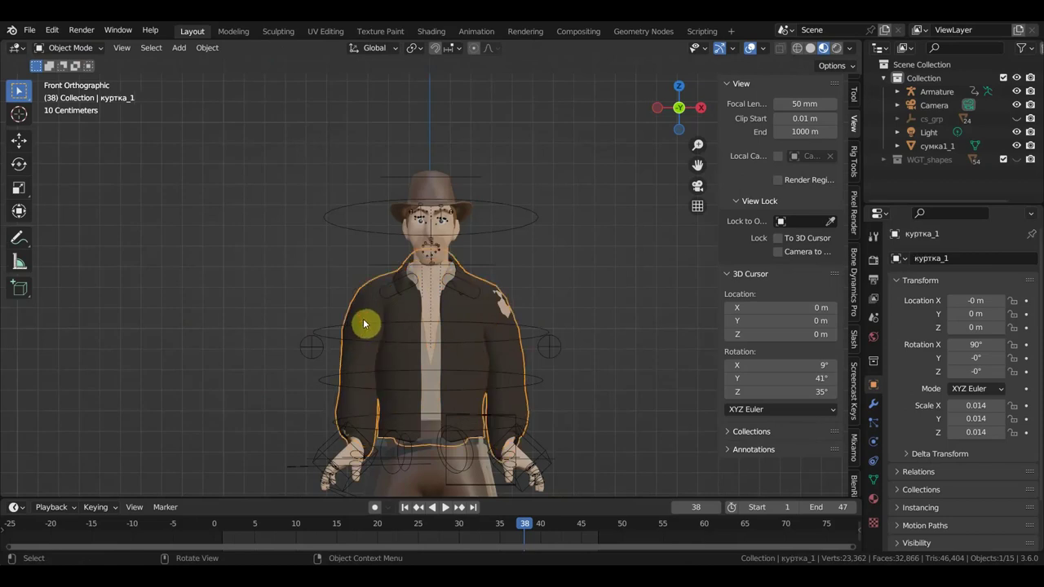
pyautogui.click(80, 51)
pyautogui.click(82, 87)
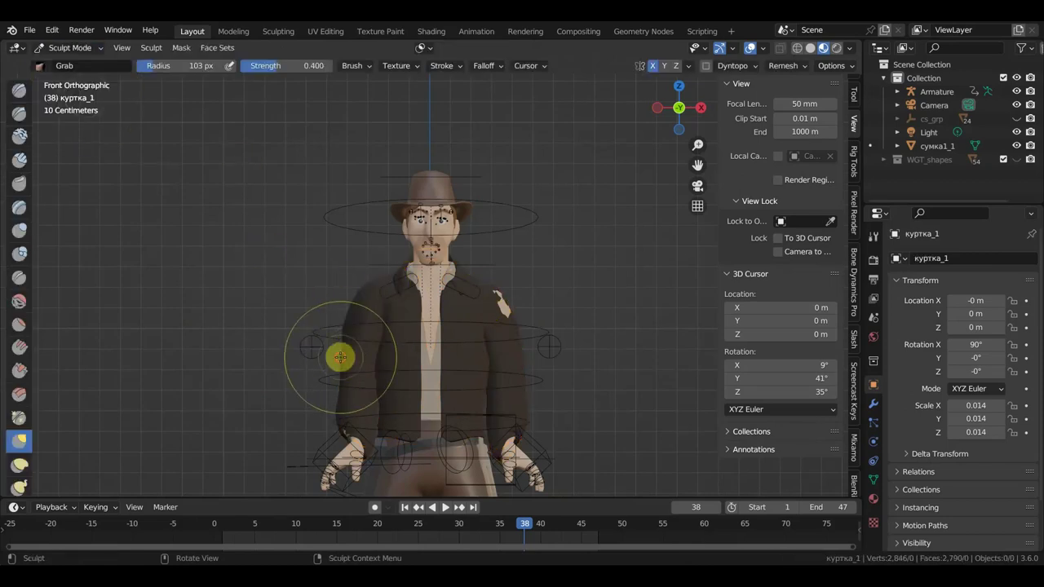
pyautogui.moveTo(345, 319); pyautogui.dragTo(364, 328)
pyautogui.moveTo(353, 384)
pyautogui.mouseDown()
pyautogui.moveTo(328, 434)
pyautogui.moveTo(330, 424)
pyautogui.mouseUp()
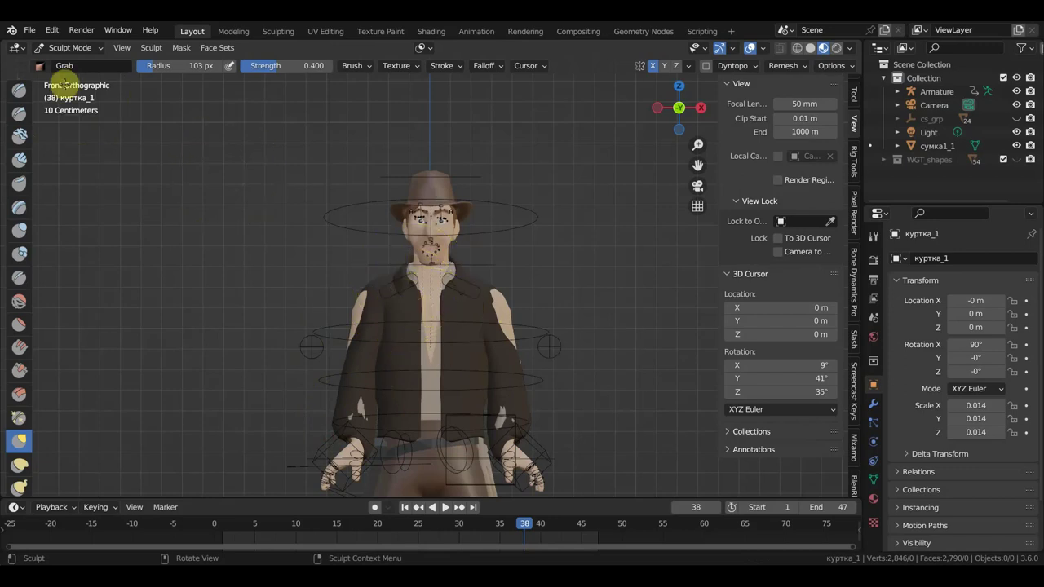
pyautogui.click(69, 47)
pyautogui.click(75, 62)
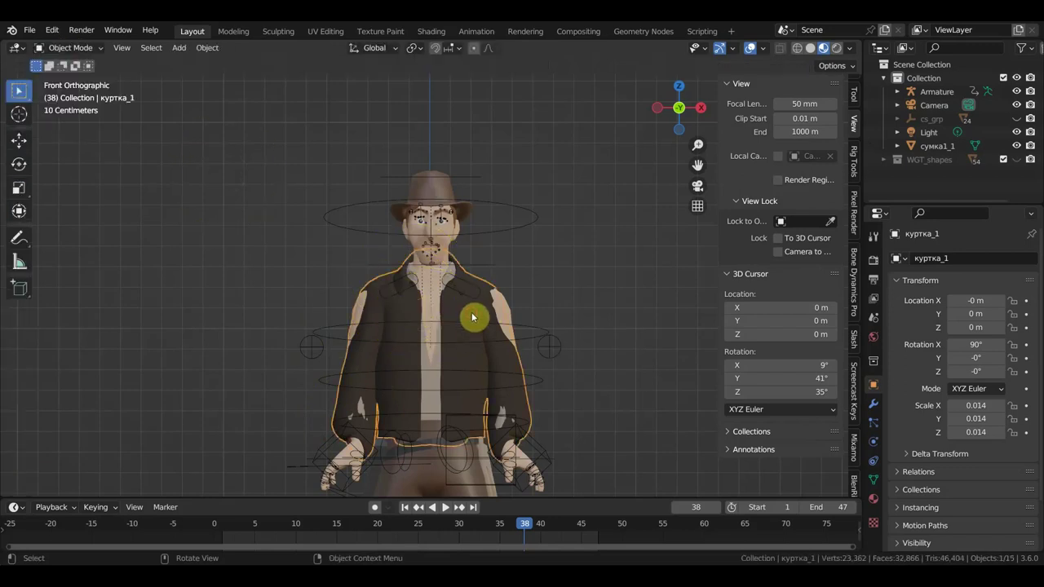
# Nudge the jacket куртка_1 into place and hide it
pyautogui.press('g')
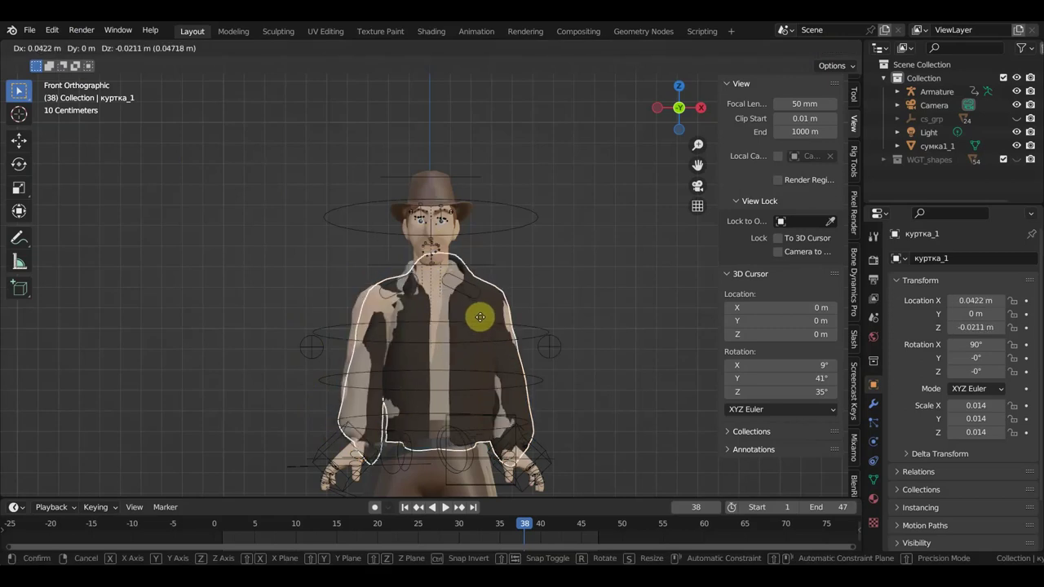
pyautogui.click(474, 312)
pyautogui.press('h')
pyautogui.scroll(-1, 473, 314)
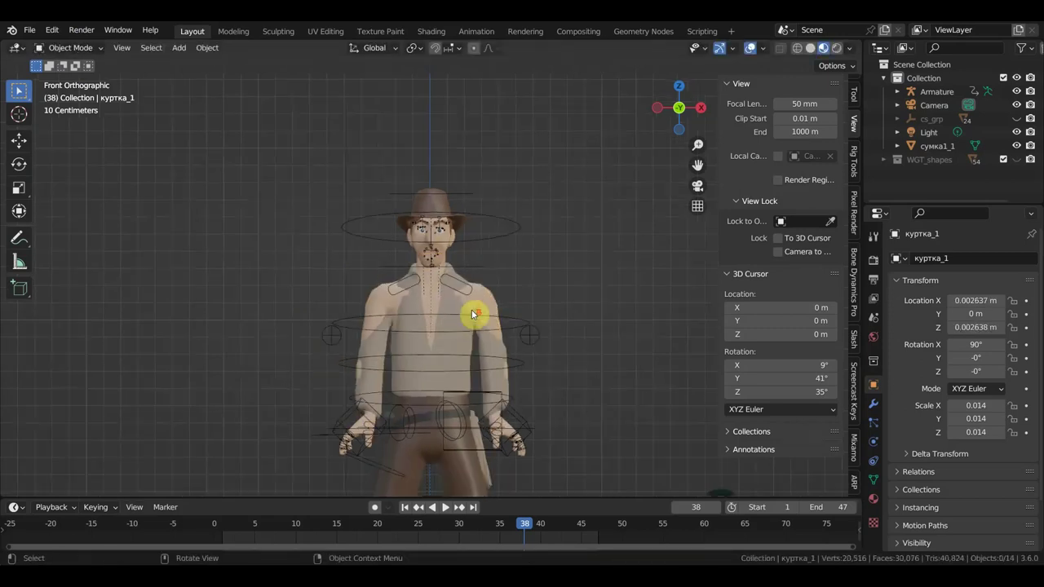
# Hide the shirt рубашка_1 and select the body mesh тело_1
pyautogui.click(458, 343)
pyautogui.press('h')
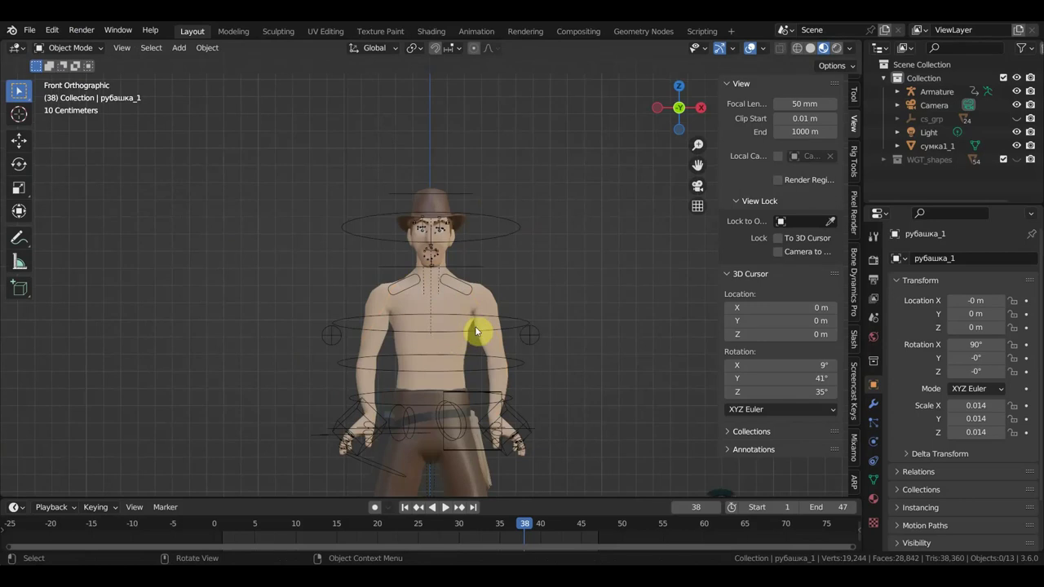
pyautogui.scroll(-3, 502, 336)
pyautogui.scroll(3, 458, 312)
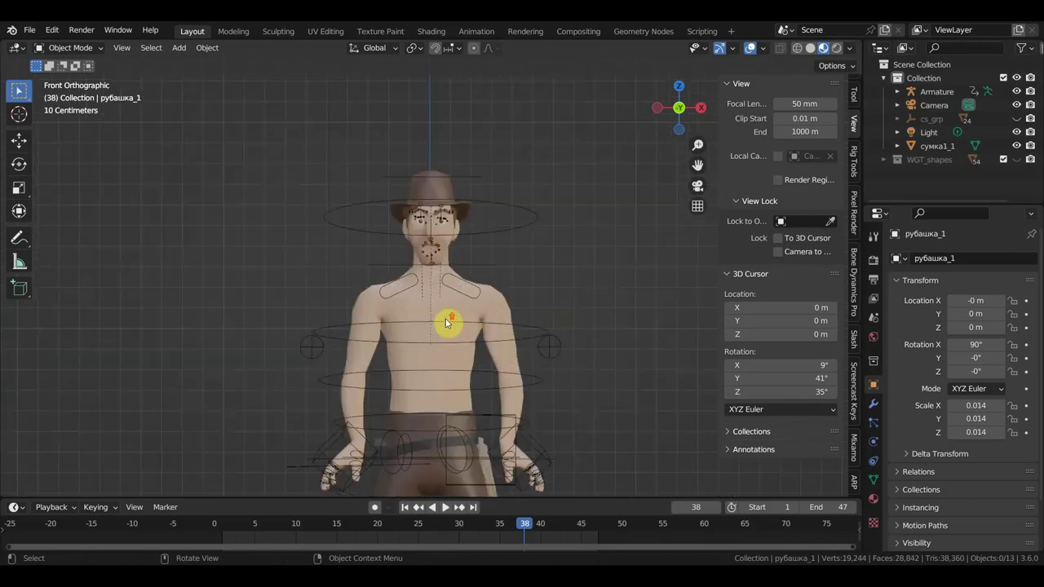
pyautogui.click(378, 315)
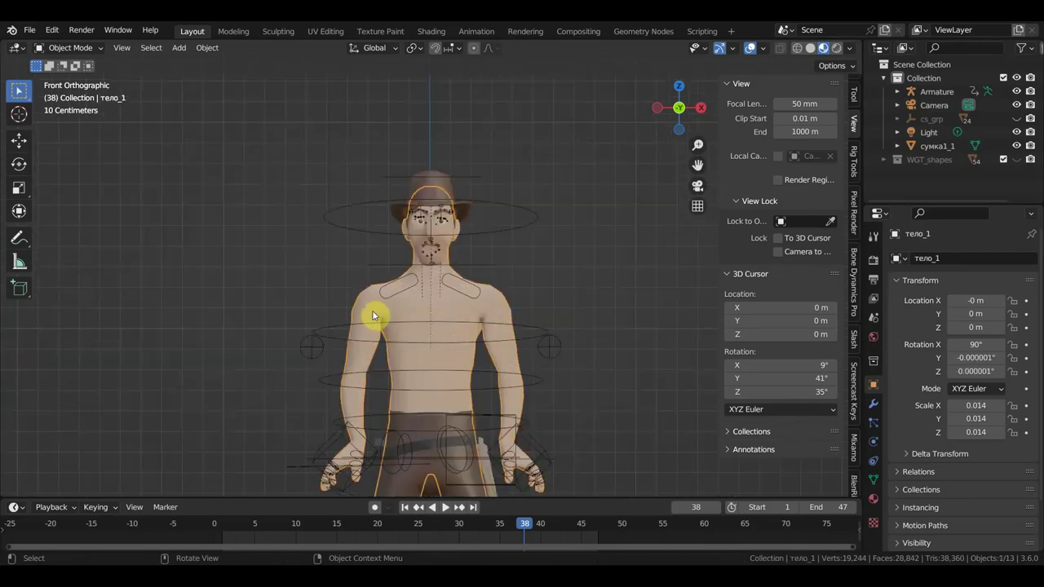
pyautogui.click(57, 45)
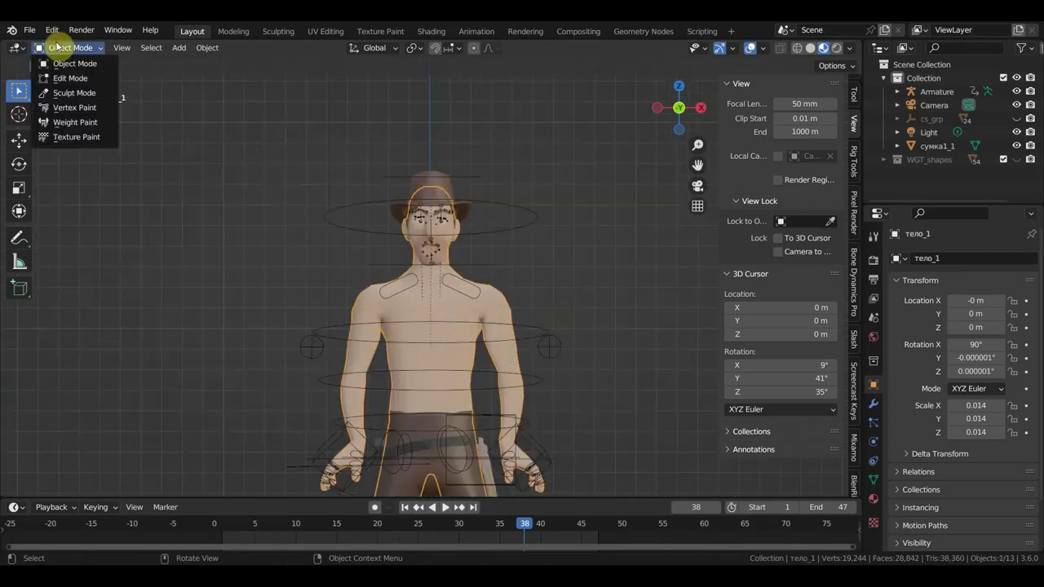
# Grab-sculpt тело_1, narrowing the shoulders, reshaping the chest and stretching the neck taller
pyautogui.click(74, 88)
pyautogui.moveTo(359, 311)
pyautogui.mouseDown()
pyautogui.moveTo(489, 315)
pyautogui.moveTo(482, 319)
pyautogui.mouseUp()
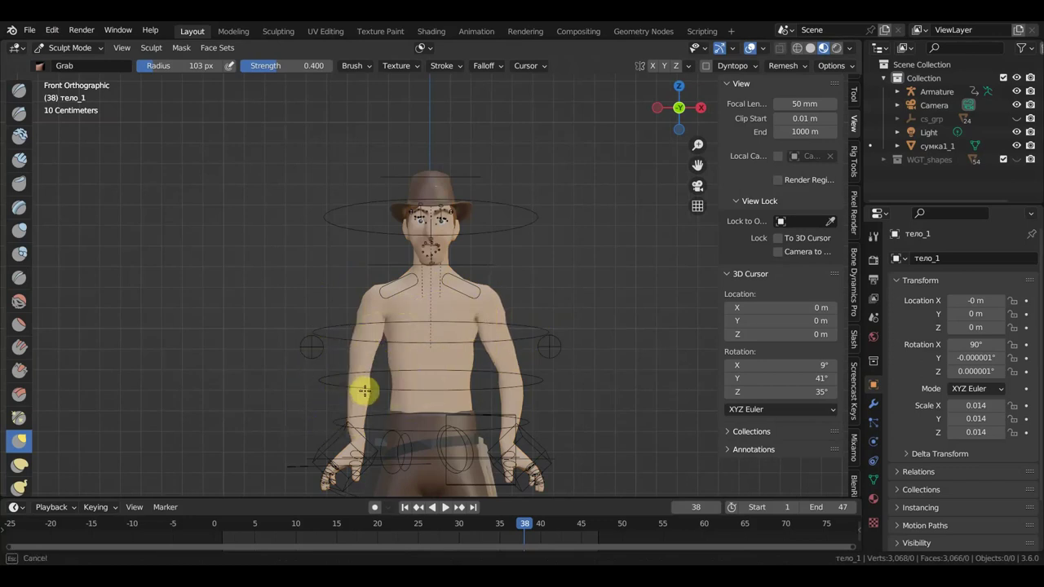
pyautogui.moveTo(386, 392)
pyautogui.mouseDown()
pyautogui.moveTo(511, 382)
pyautogui.moveTo(444, 370)
pyautogui.mouseUp()
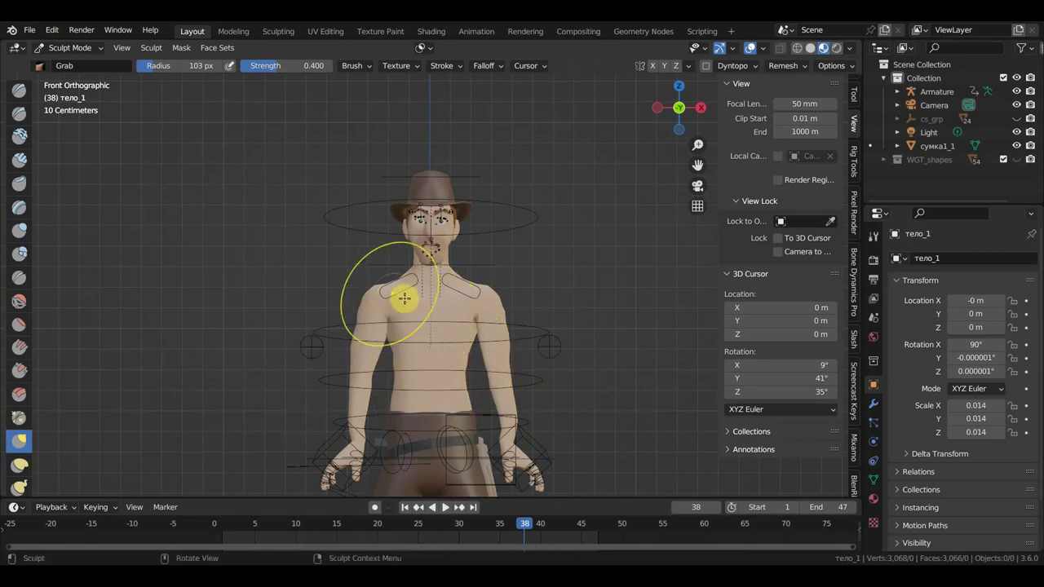
pyautogui.moveTo(490, 304); pyautogui.dragTo(481, 310)
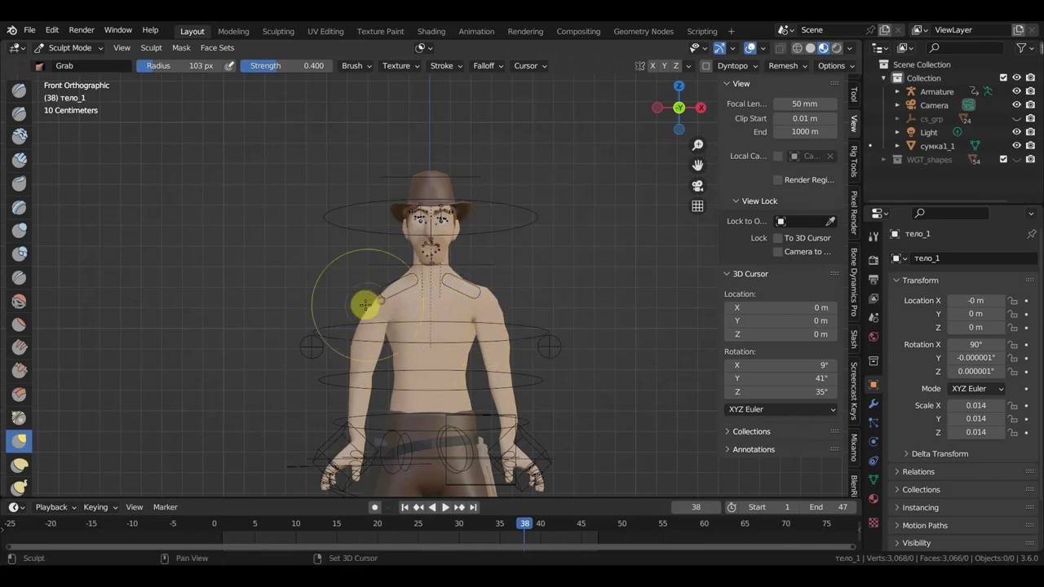
pyautogui.moveTo(457, 305); pyautogui.dragTo(436, 334)
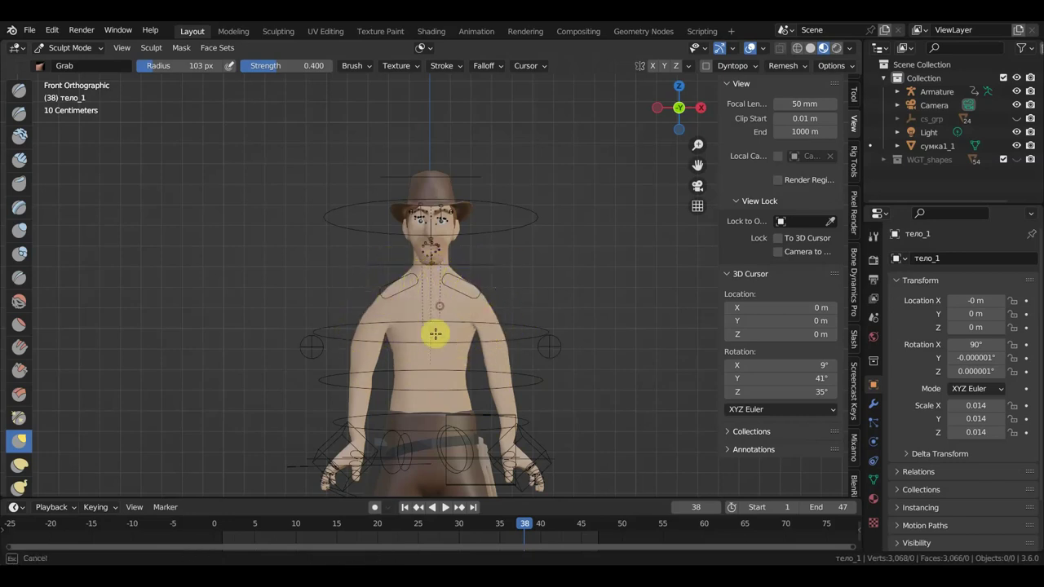
pyautogui.moveTo(381, 386)
pyautogui.mouseDown()
pyautogui.moveTo(403, 226)
pyautogui.moveTo(482, 411)
pyautogui.moveTo(342, 362)
pyautogui.moveTo(401, 367)
pyautogui.mouseUp()
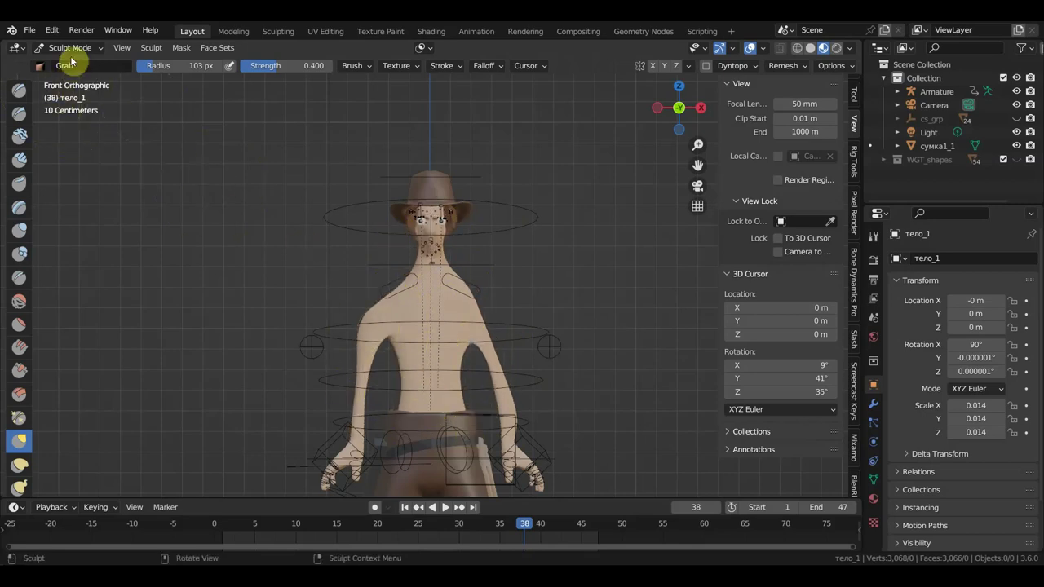
# Reopen the most recent character file, discarding unsaved changes
pyautogui.click(35, 36)
pyautogui.moveTo(63, 73)
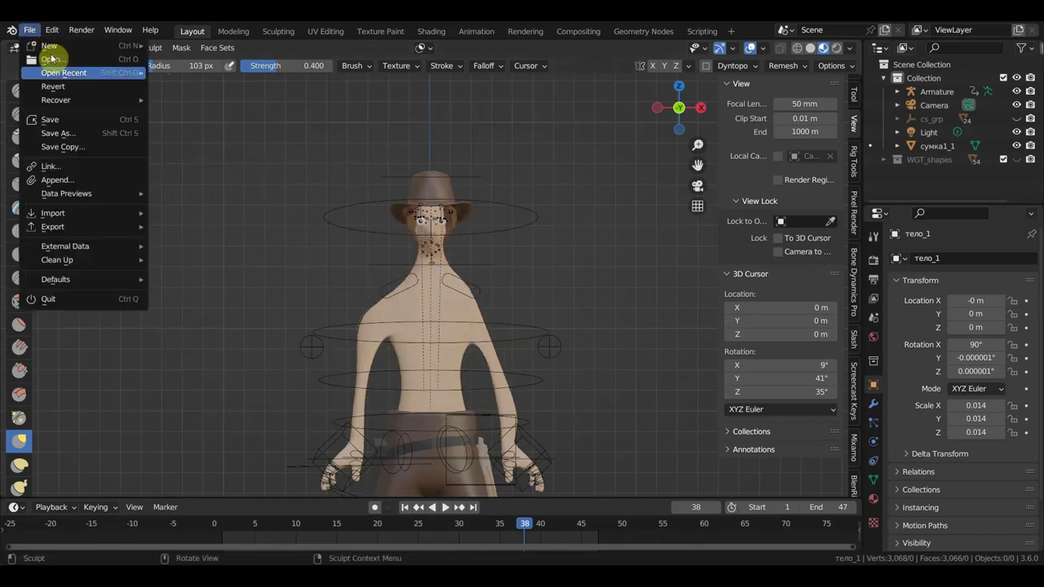
pyautogui.click(196, 74)
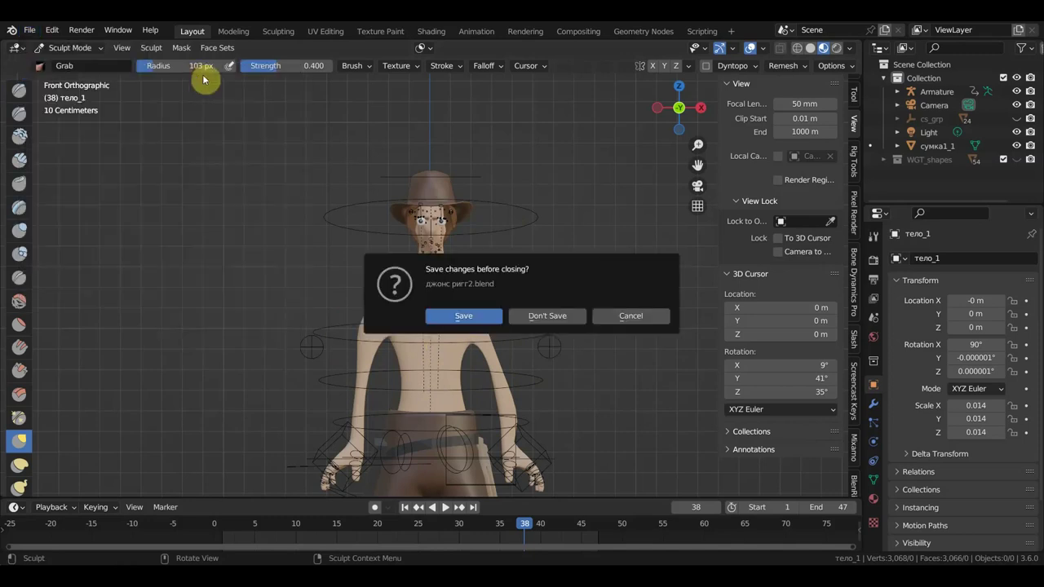
pyautogui.click(535, 313)
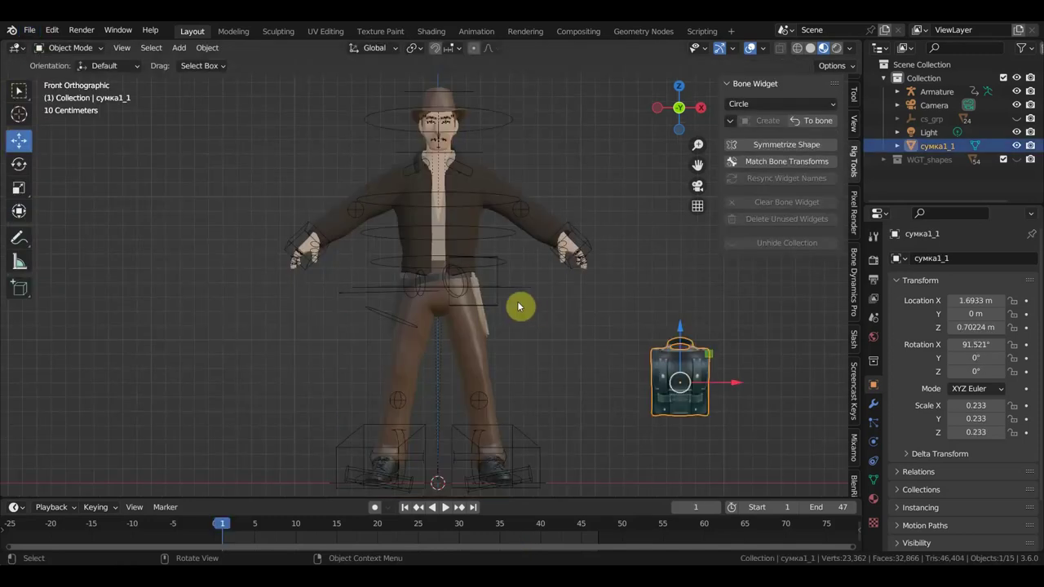
# Play the animation, stop at frame 23, and zoom in on the satchel in front view
pyautogui.press('space')
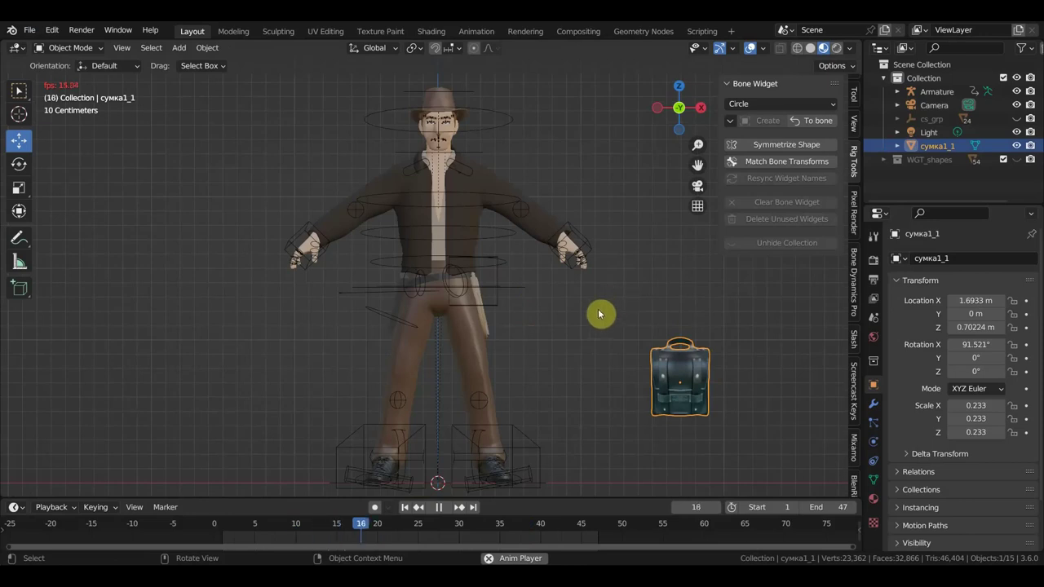
pyautogui.press('space')
pyautogui.scroll(3, 695, 359)
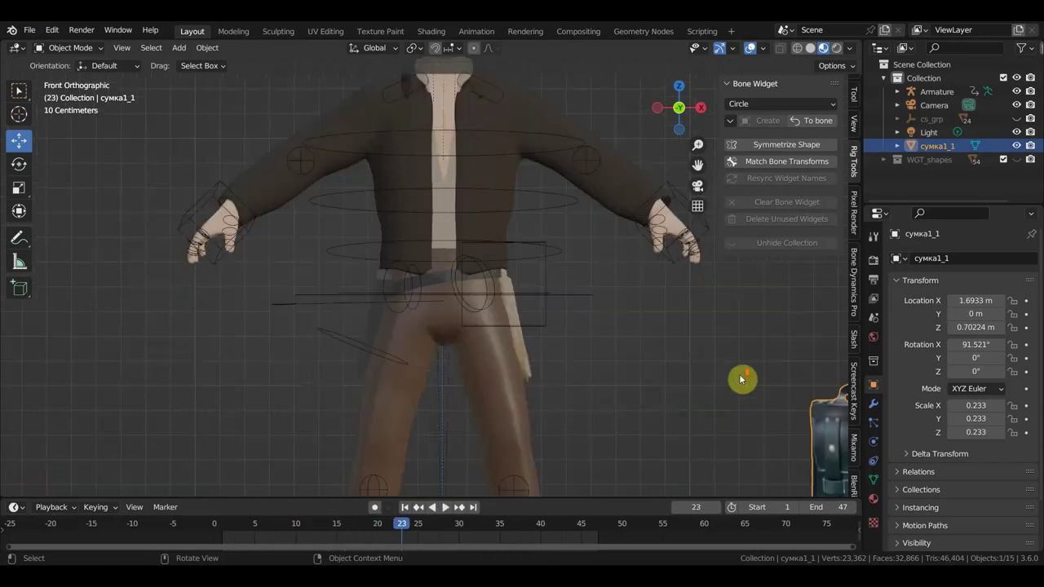
pyautogui.keyDown('shift'); pyautogui.moveTo(707, 354); pyautogui.dragTo(413, 229, button='middle'); pyautogui.keyUp('shift')
pyautogui.scroll(4, 471, 279)
pyautogui.moveTo(487, 270)
pyautogui.keyDown('shift'); pyautogui.mouseDown(button='middle')
pyautogui.moveTo(522, 275)
pyautogui.moveTo(421, 300)
pyautogui.moveTo(268, 303)
pyautogui.moveTo(674, 294)
pyautogui.moveTo(588, 291)
pyautogui.mouseUp(button='middle'); pyautogui.keyUp('shift')
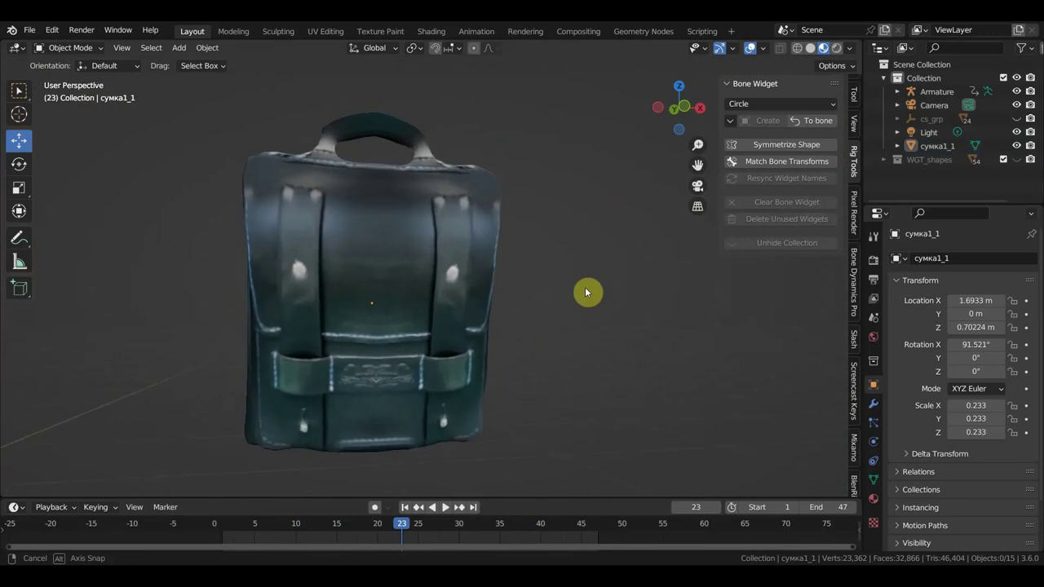
pyautogui.press('KP_1')
# In top view, rotate the satchel about 90° around Z and move it beside the character's hip
pyautogui.scroll(-5, 571, 286)
pyautogui.scroll(-3, 563, 287)
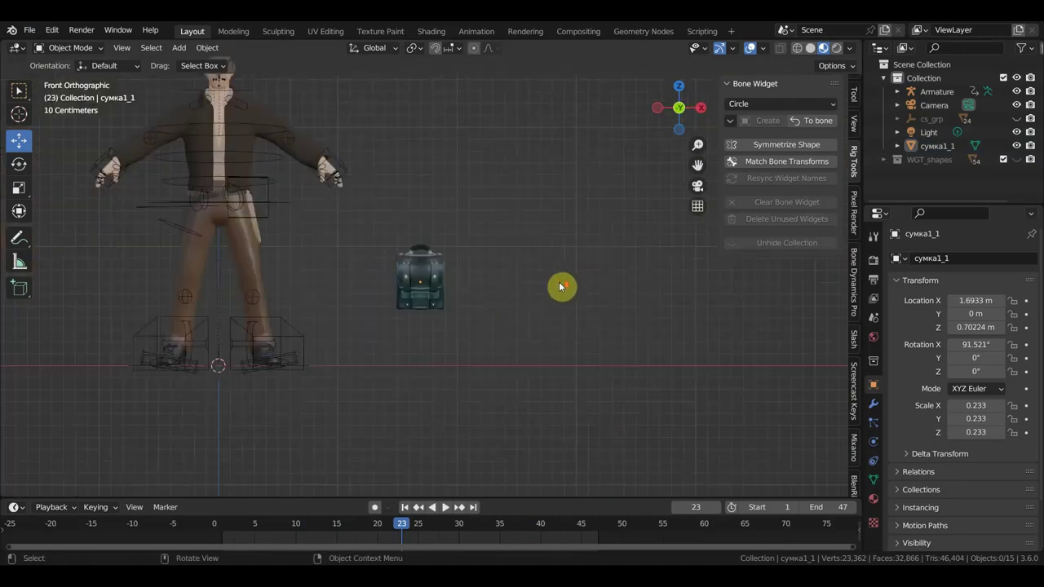
pyautogui.click(465, 336)
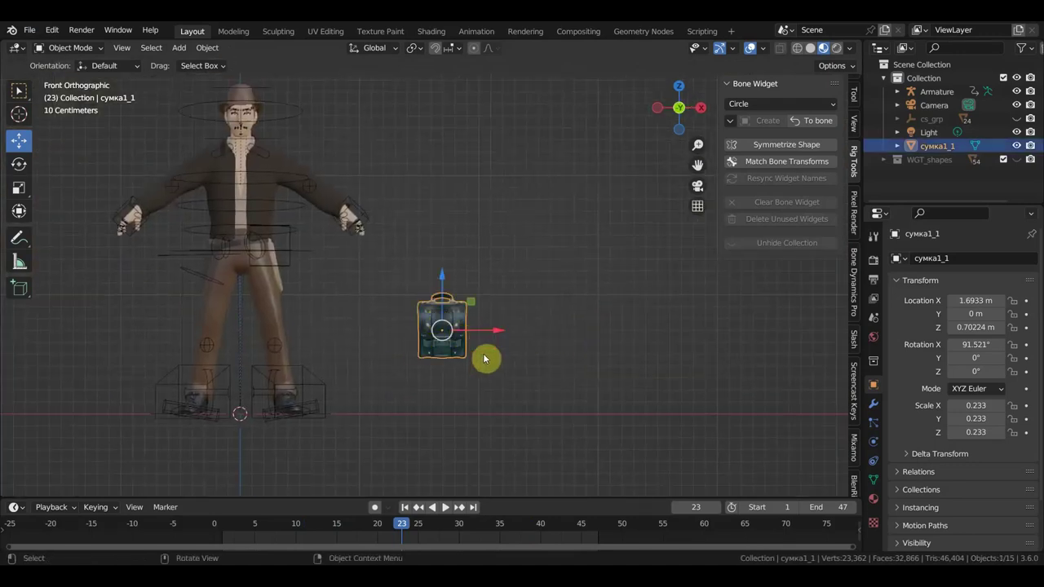
pyautogui.press('KP_7')
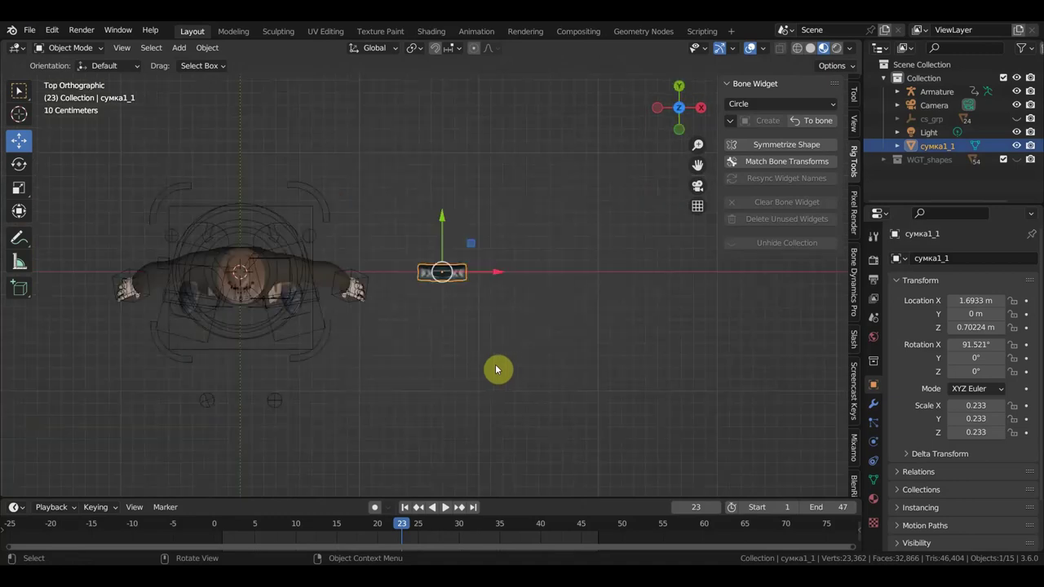
pyautogui.press('r')
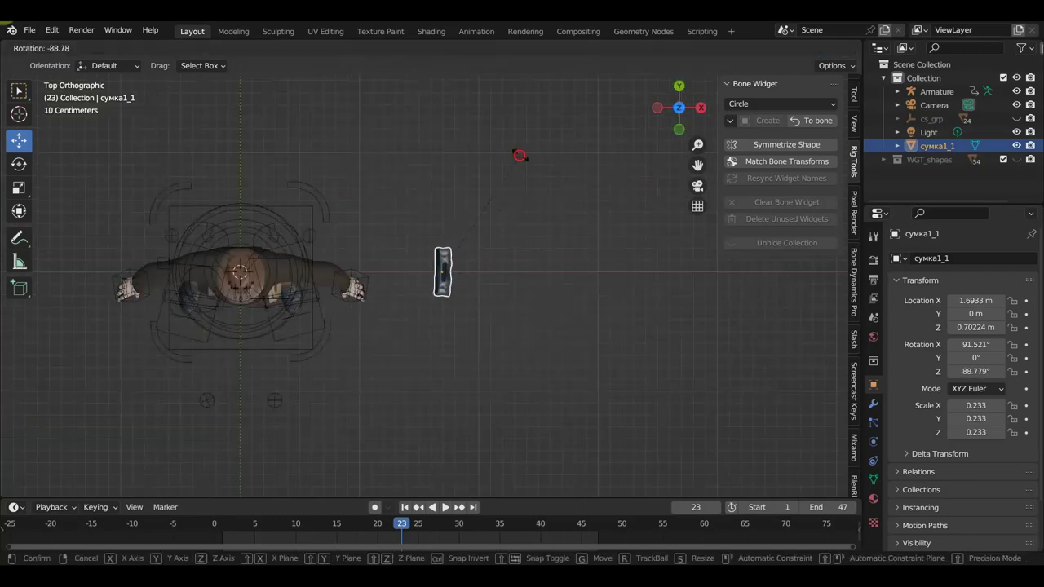
pyautogui.click(520, 155)
pyautogui.press('g')
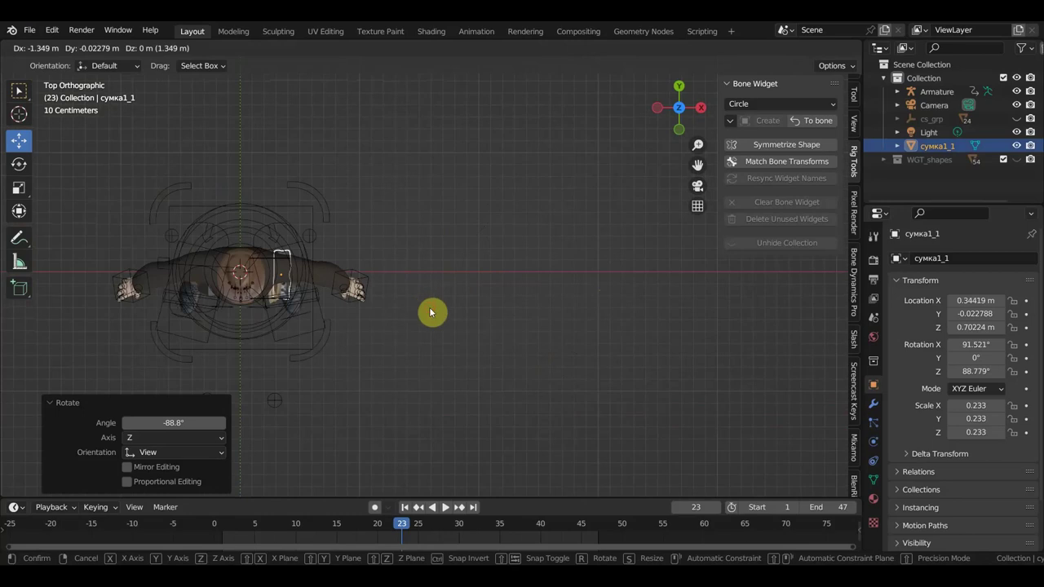
pyautogui.click(431, 312)
# In front view, tilt the satchel about -20° along the leg and lift it to hip height
pyautogui.press('KP_1')
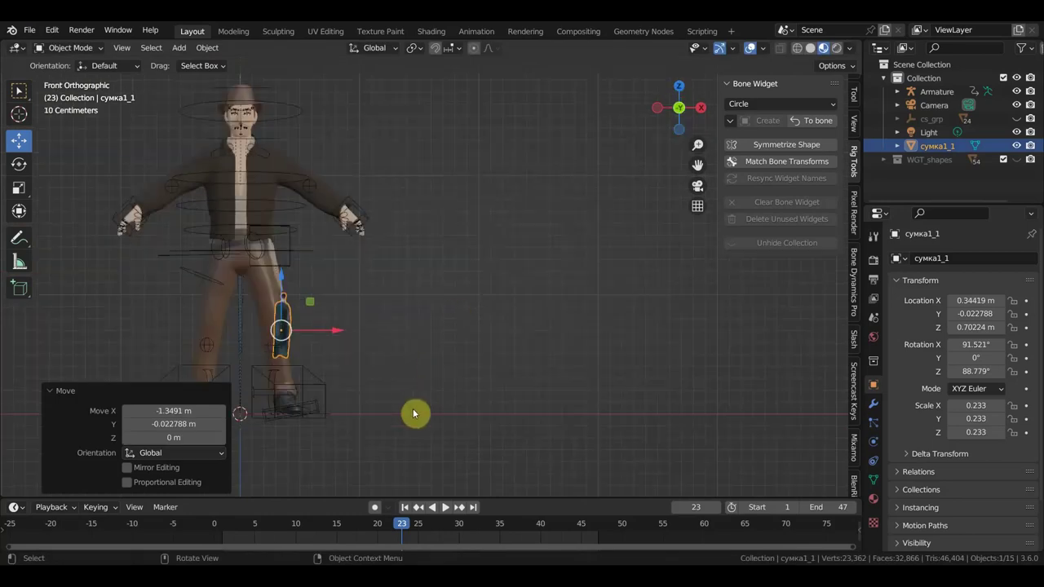
pyautogui.press('r')
pyautogui.click(455, 373)
pyautogui.press('g')
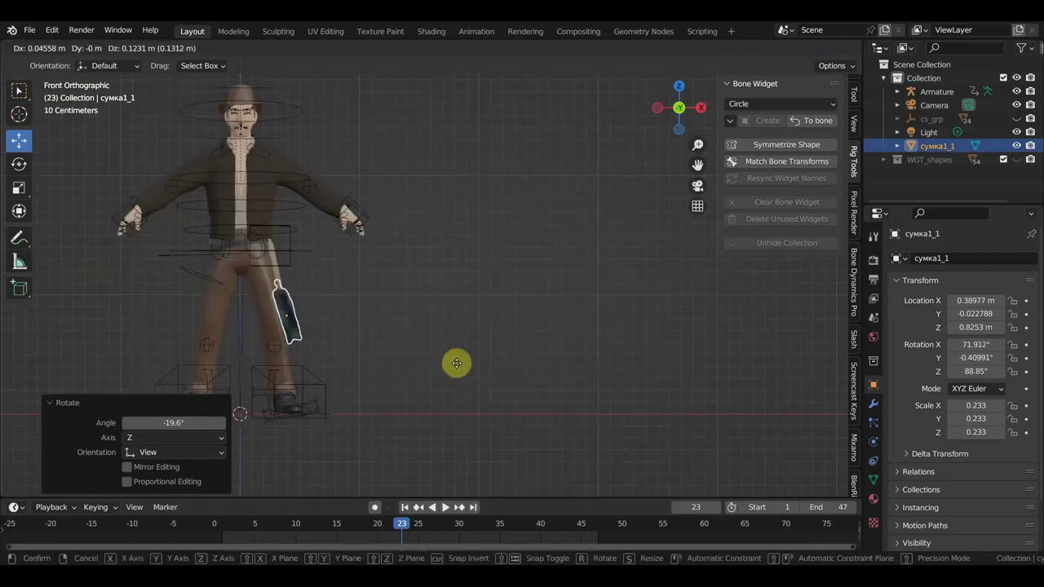
pyautogui.click(453, 294)
pyautogui.scroll(3, 453, 294)
pyautogui.scroll(2, 448, 310)
pyautogui.moveTo(435, 310)
pyautogui.mouseDown(button='middle')
pyautogui.moveTo(298, 322)
pyautogui.moveTo(294, 312)
pyautogui.moveTo(333, 296)
pyautogui.moveTo(602, 432)
pyautogui.moveTo(571, 408)
pyautogui.moveTo(575, 343)
pyautogui.moveTo(592, 410)
pyautogui.moveTo(583, 431)
pyautogui.mouseUp(button='middle')
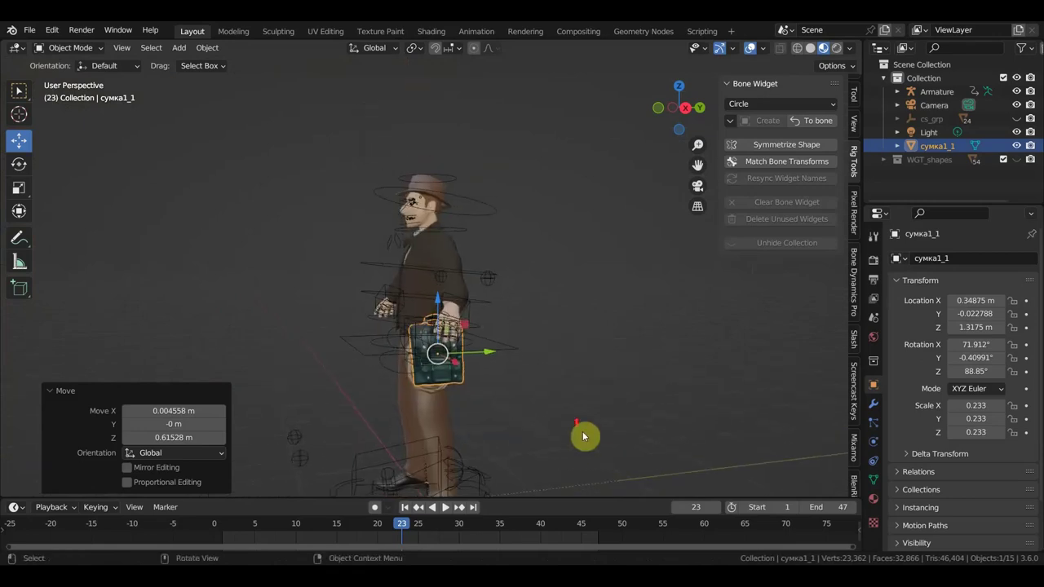
# Inspect the character's head and full figure with viewport overlays hidden
pyautogui.scroll(2, 582, 431)
pyautogui.moveTo(584, 310)
pyautogui.keyDown('ctrl'); pyautogui.mouseDown(button='middle')
pyautogui.moveTo(576, 417)
pyautogui.moveTo(566, 384)
pyautogui.moveTo(603, 86)
pyautogui.mouseUp(button='middle'); pyautogui.keyUp('ctrl')
pyautogui.moveTo(640, 187)
pyautogui.keyDown('ctrl'); pyautogui.mouseDown(button='middle')
pyautogui.moveTo(601, 457)
pyautogui.moveTo(595, 449)
pyautogui.moveTo(671, 144)
pyautogui.moveTo(734, 425)
pyautogui.moveTo(804, 89)
pyautogui.moveTo(823, 417)
pyautogui.mouseUp(button='middle'); pyautogui.keyUp('ctrl')
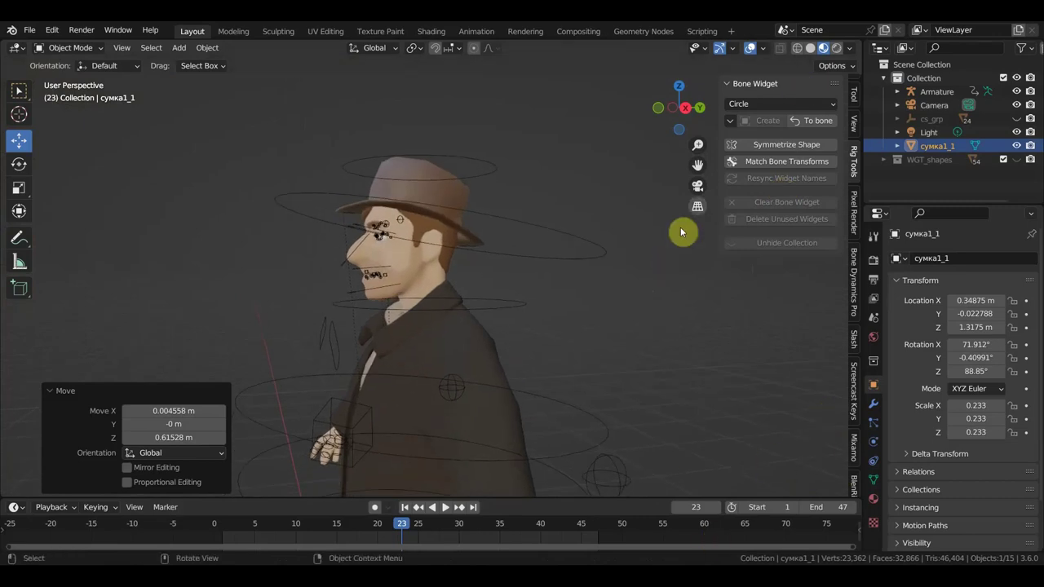
pyautogui.click(757, 47)
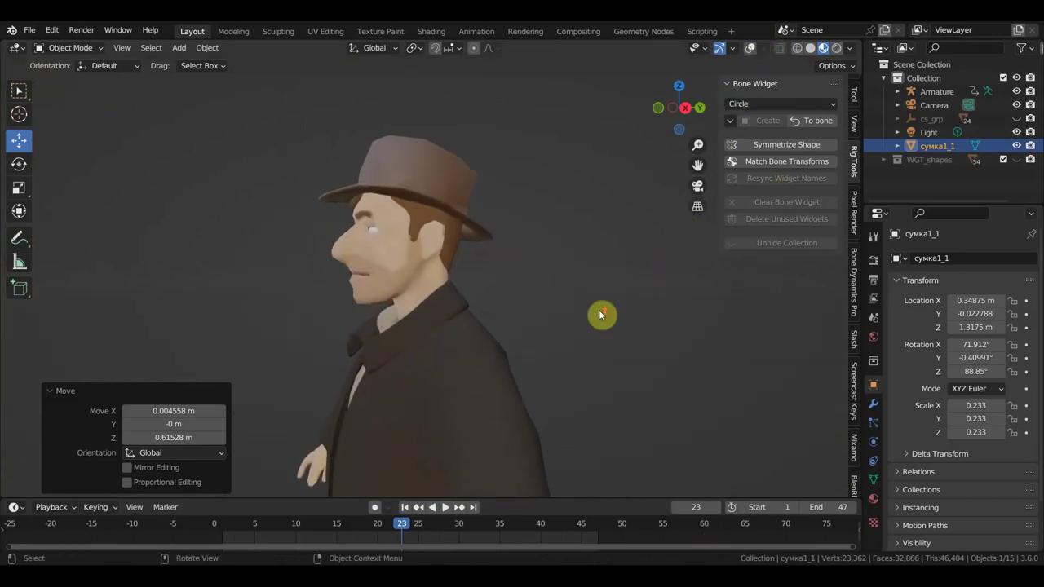
pyautogui.moveTo(603, 316); pyautogui.dragTo(664, 312, button='middle')
pyautogui.moveTo(545, 359)
pyautogui.keyDown('shift'); pyautogui.mouseDown(button='middle')
pyautogui.moveTo(770, 367)
pyautogui.moveTo(163, 377)
pyautogui.moveTo(233, 363)
pyautogui.mouseUp(button='middle'); pyautogui.keyUp('shift')
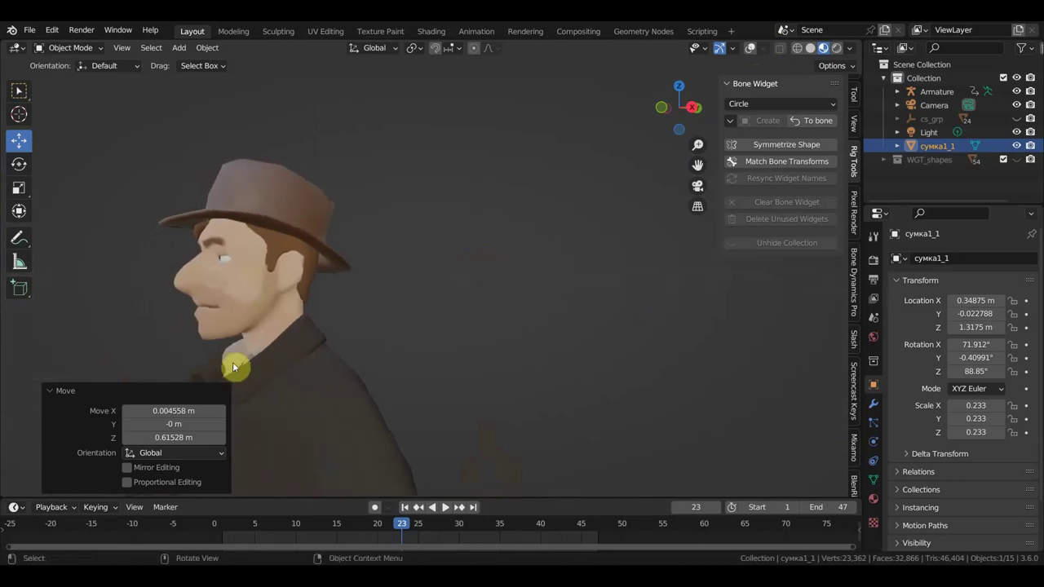
pyautogui.press('KP_1')
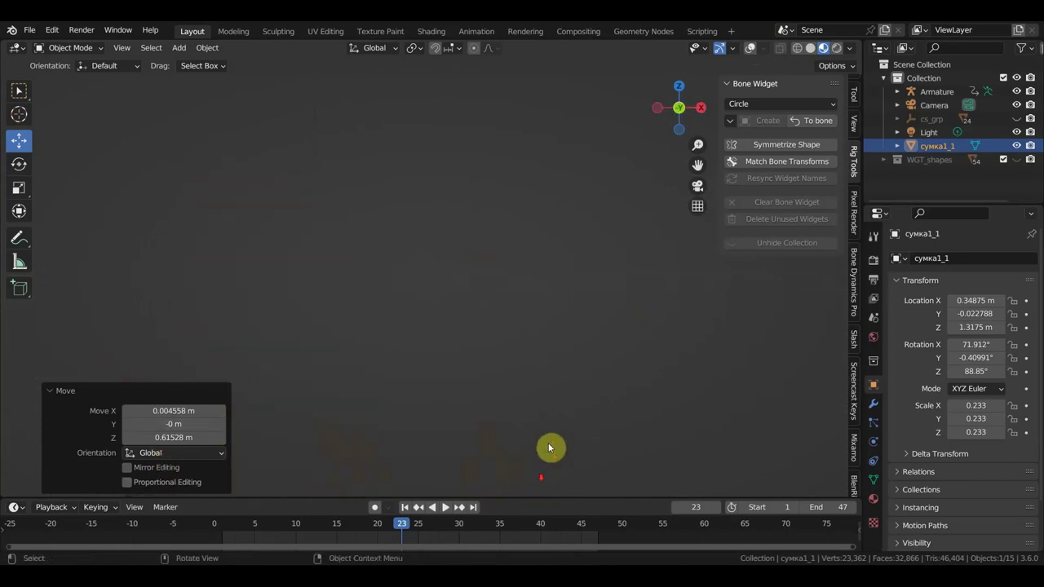
# Check the face from front and side views, restore overlays, and switch to Rendered shading
pyautogui.scroll(-3, 555, 416)
pyautogui.scroll(4, 700, 378)
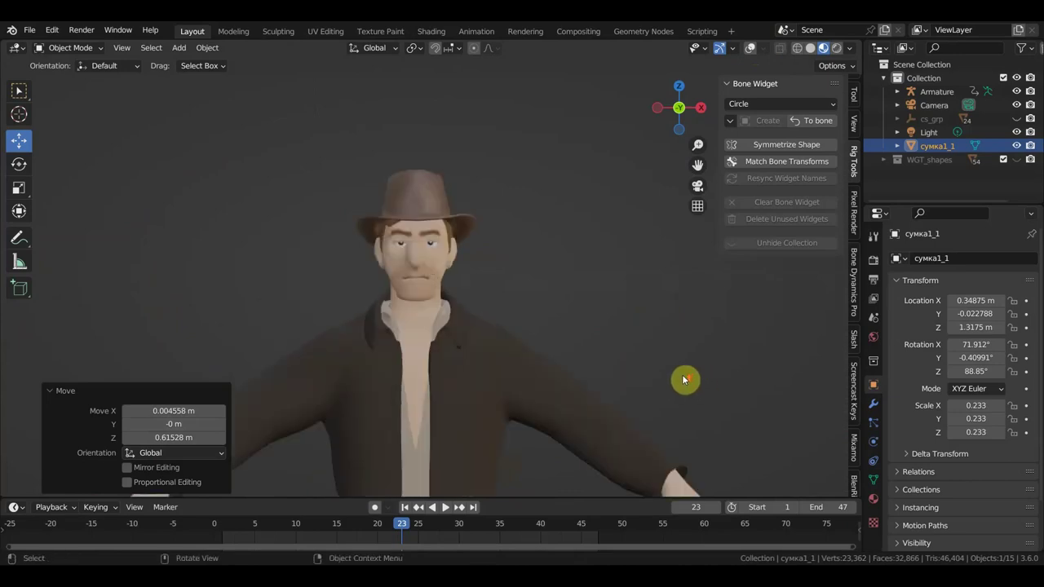
pyautogui.scroll(5, 683, 377)
pyautogui.keyDown('shift'); pyautogui.moveTo(684, 378); pyautogui.dragTo(695, 437, button='middle'); pyautogui.keyUp('shift')
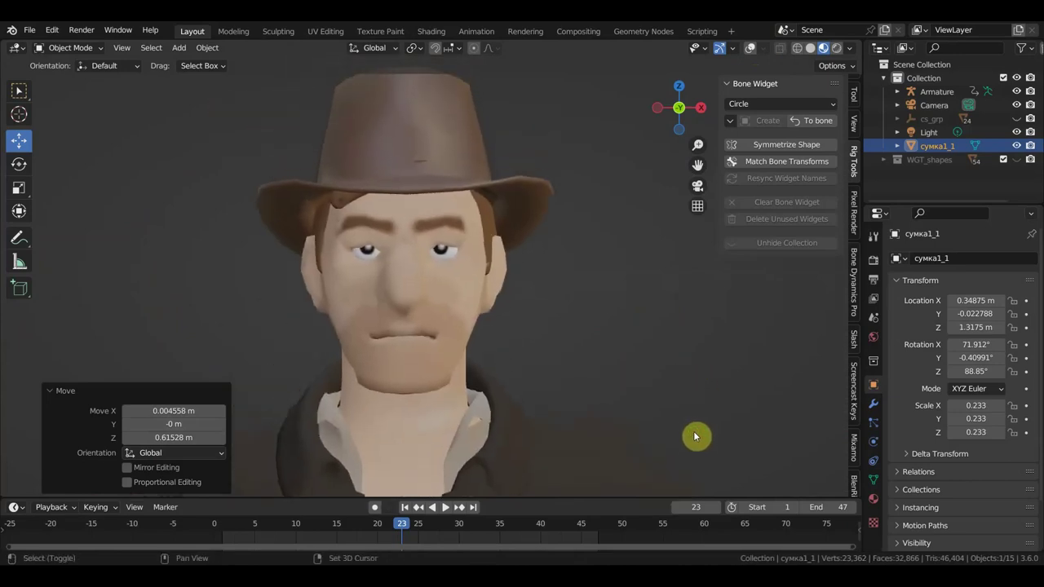
pyautogui.press('KP_3')
pyautogui.moveTo(694, 424); pyautogui.dragTo(370, 421, button='middle')
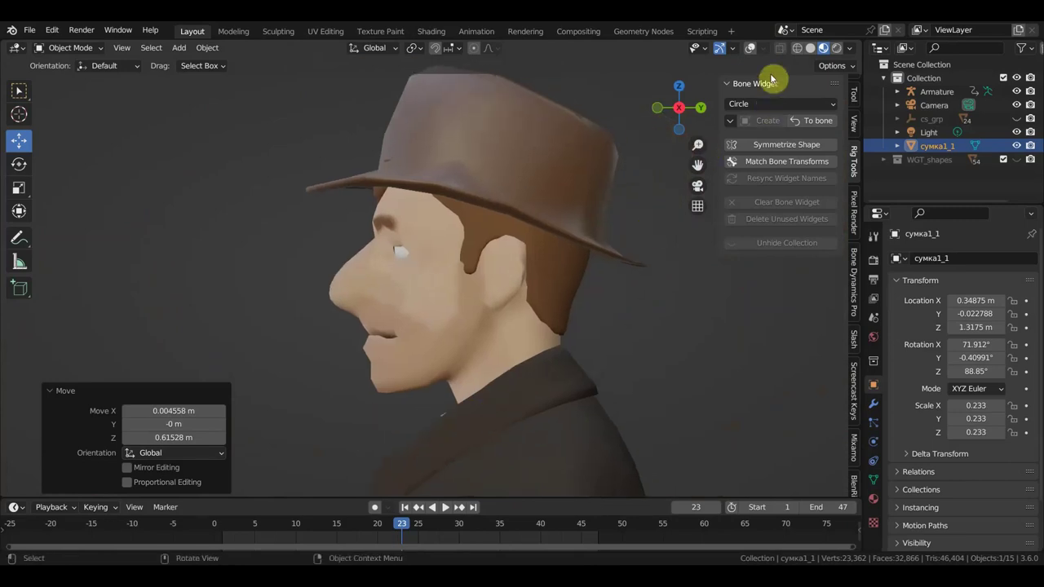
pyautogui.click(750, 47)
pyautogui.moveTo(732, 289)
pyautogui.mouseDown(button='middle')
pyautogui.moveTo(36, 299)
pyautogui.moveTo(748, 287)
pyautogui.moveTo(634, 299)
pyautogui.moveTo(800, 299)
pyautogui.moveTo(834, 288)
pyautogui.mouseUp(button='middle')
pyautogui.click(838, 50)
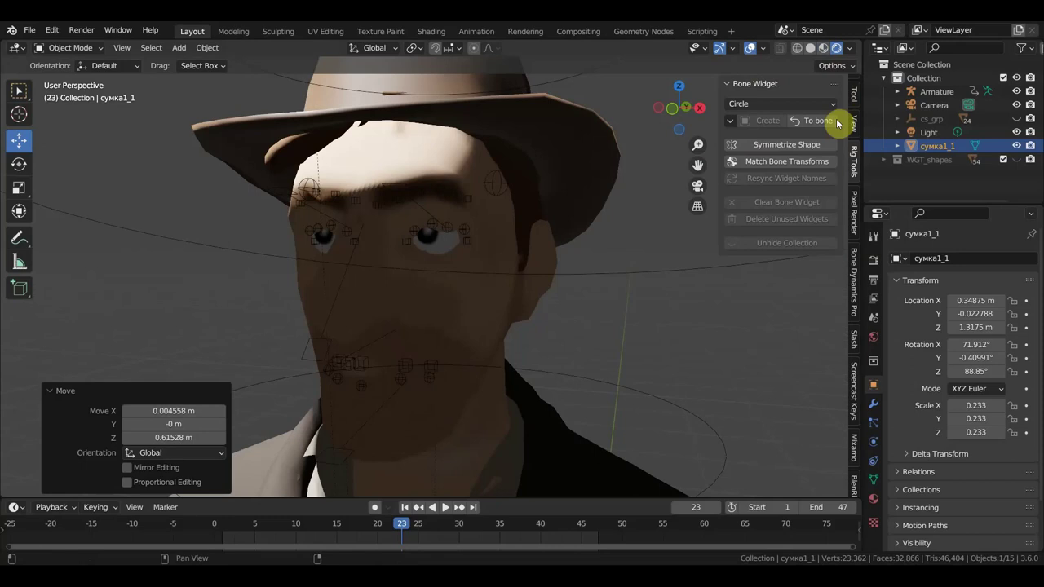
# Select the Light and move it beside the character's chest
pyautogui.click(930, 132)
pyautogui.scroll(-3, 737, 322)
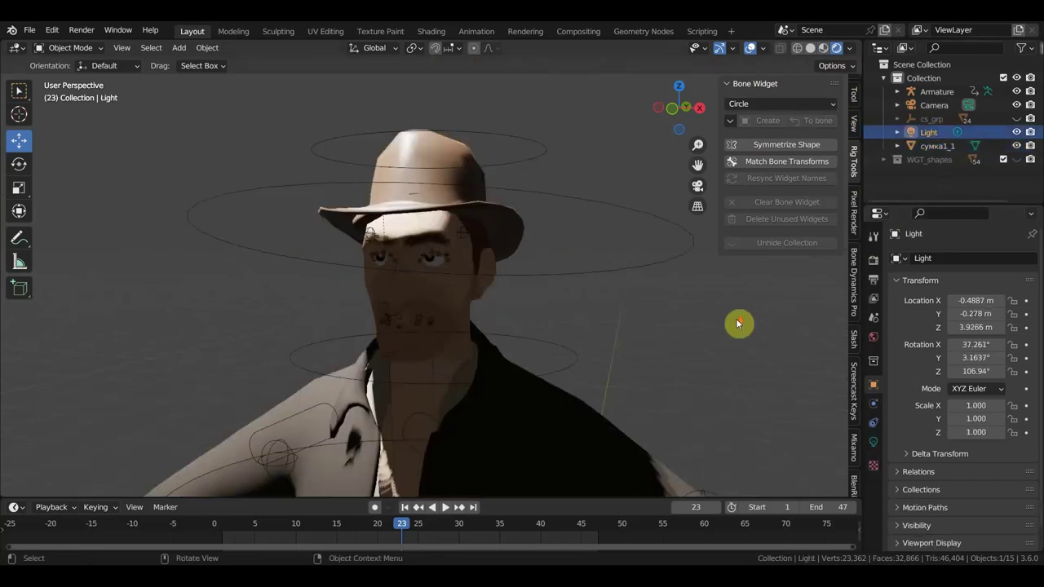
pyautogui.scroll(-4, 671, 345)
pyautogui.moveTo(664, 346); pyautogui.dragTo(513, 333, button='middle')
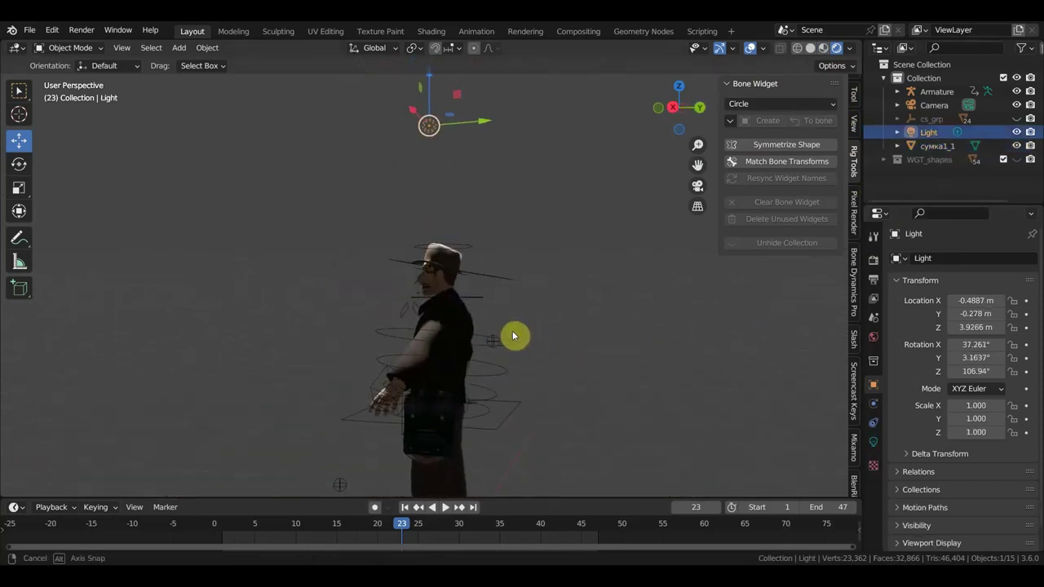
pyautogui.press('g')
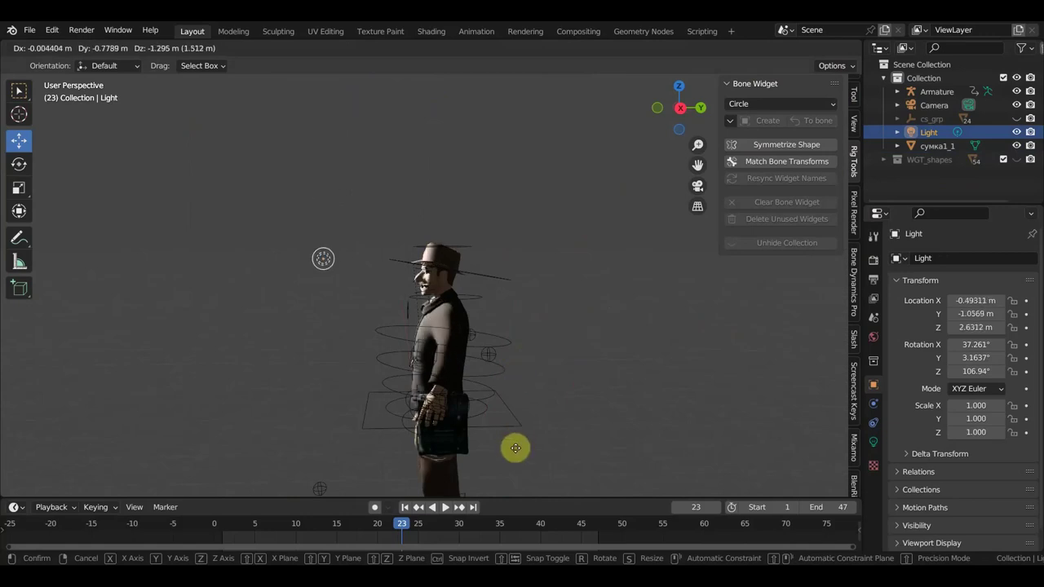
pyautogui.click(502, 116)
pyautogui.press('KP_1')
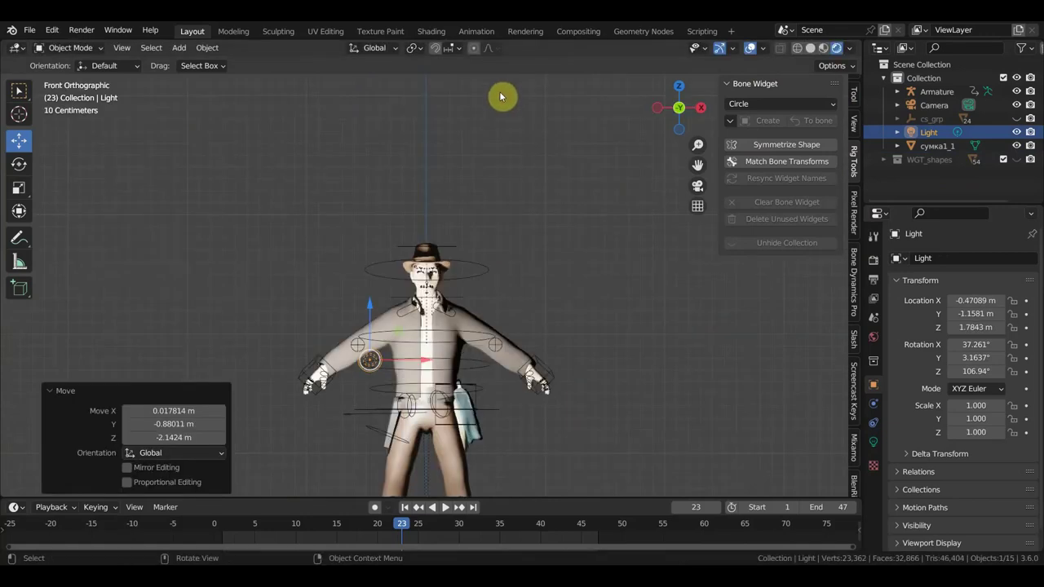
pyautogui.scroll(5, 566, 363)
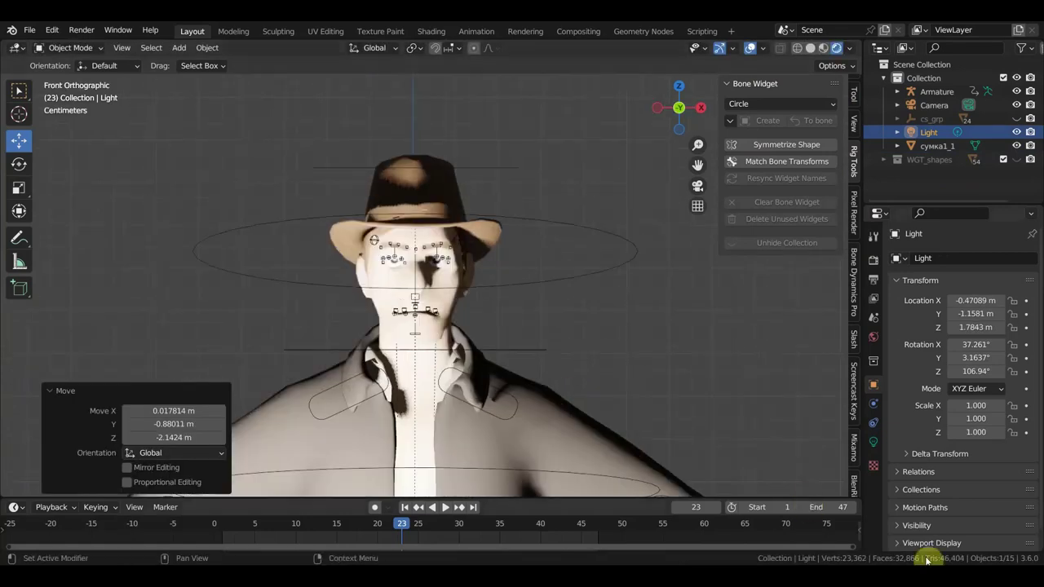
# Reposition the light in front view until it sits before the face at Z 2.4948 m
pyautogui.press('g')
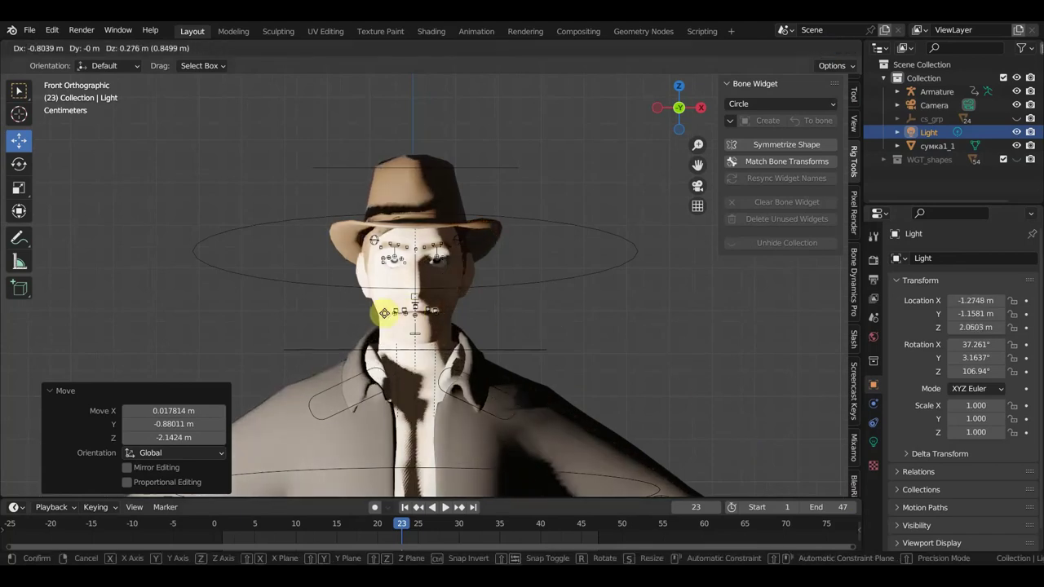
pyautogui.click(386, 423)
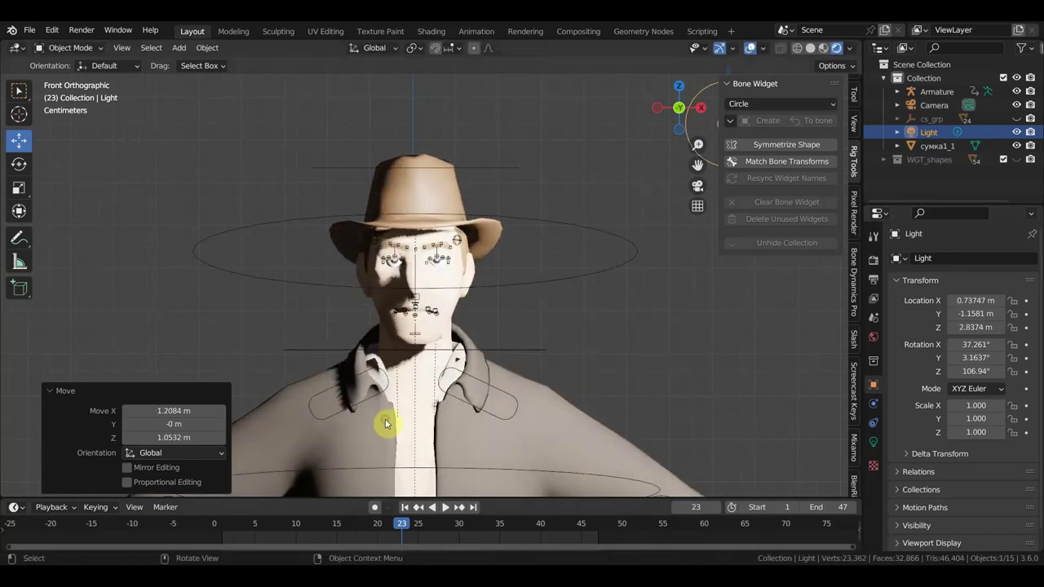
pyautogui.scroll(-3, 545, 474)
pyautogui.scroll(-2, 587, 446)
pyautogui.press('g')
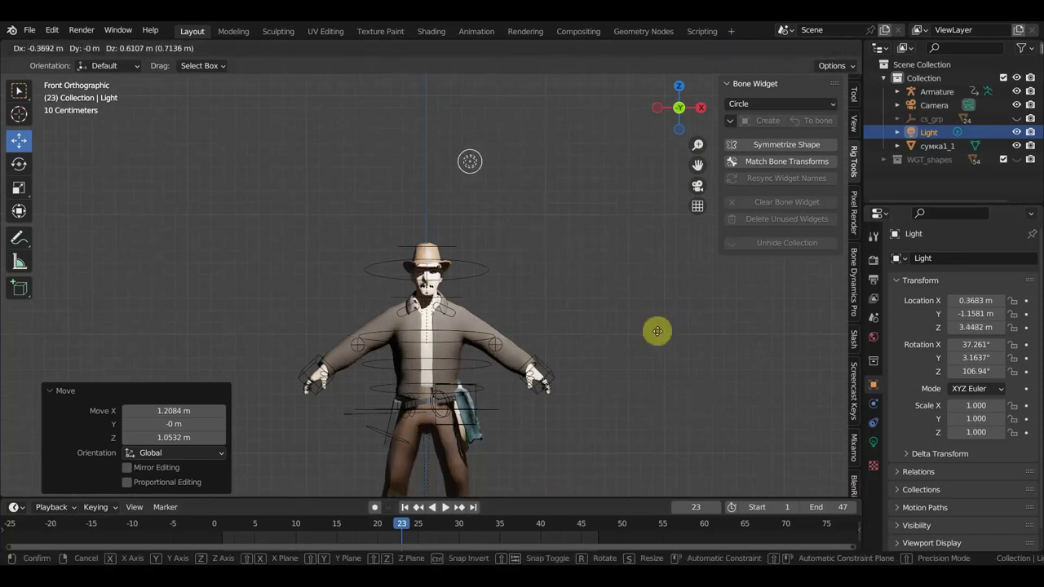
pyautogui.click(608, 275)
pyautogui.scroll(3, 594, 287)
pyautogui.press('g')
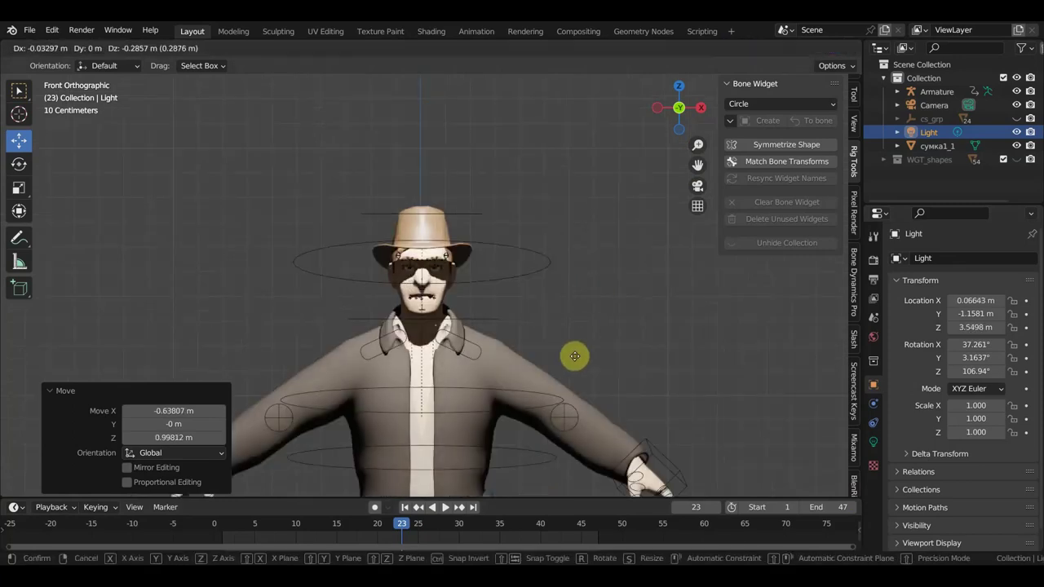
pyautogui.click(562, 186)
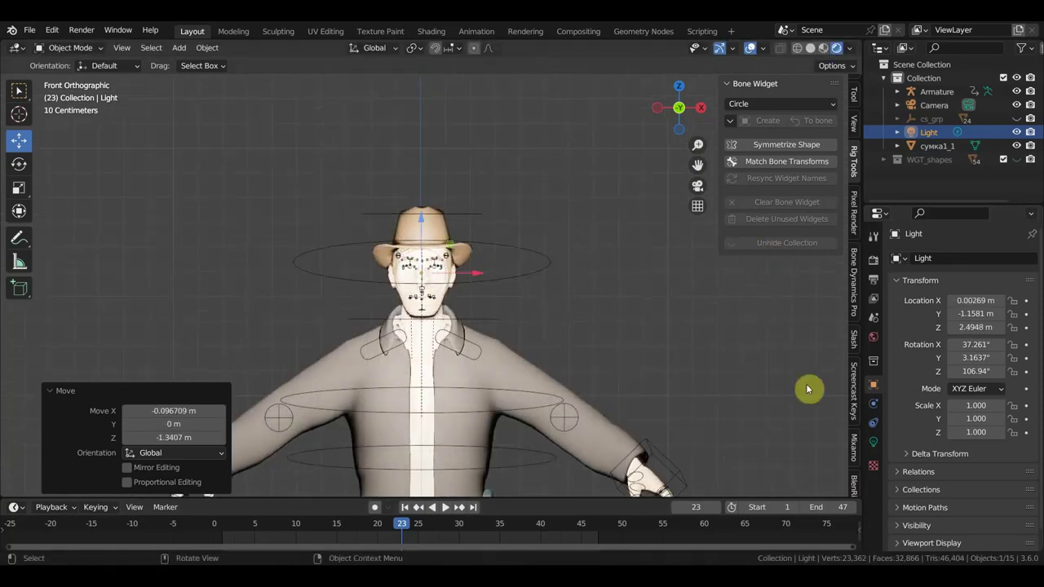
# Set the light's Power to 220 W and deselect it
pyautogui.click(875, 443)
pyautogui.write('22')
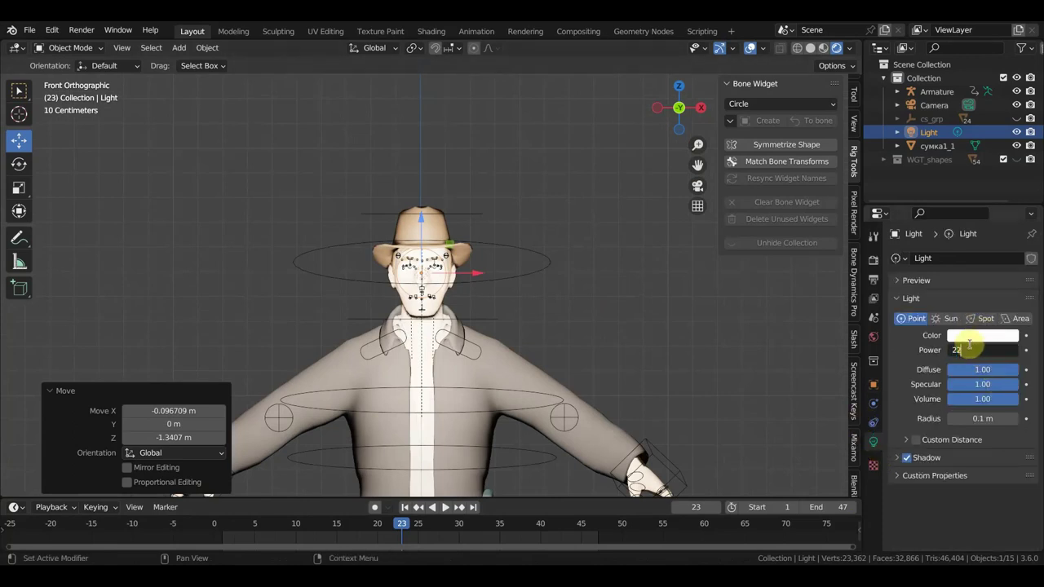
pyautogui.write('0')
pyautogui.press('Return')
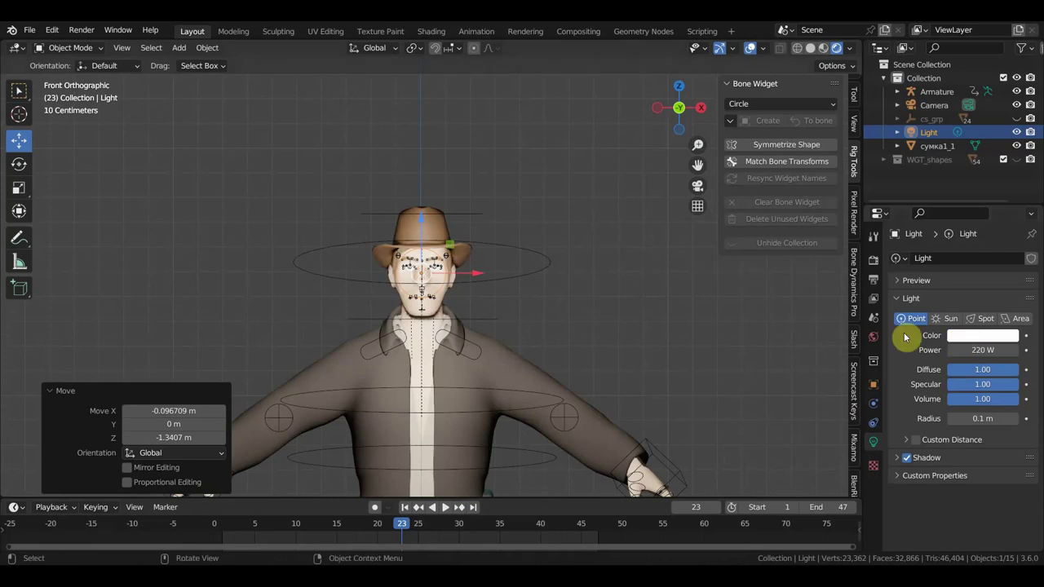
pyautogui.scroll(3, 530, 333)
pyautogui.scroll(3, 529, 335)
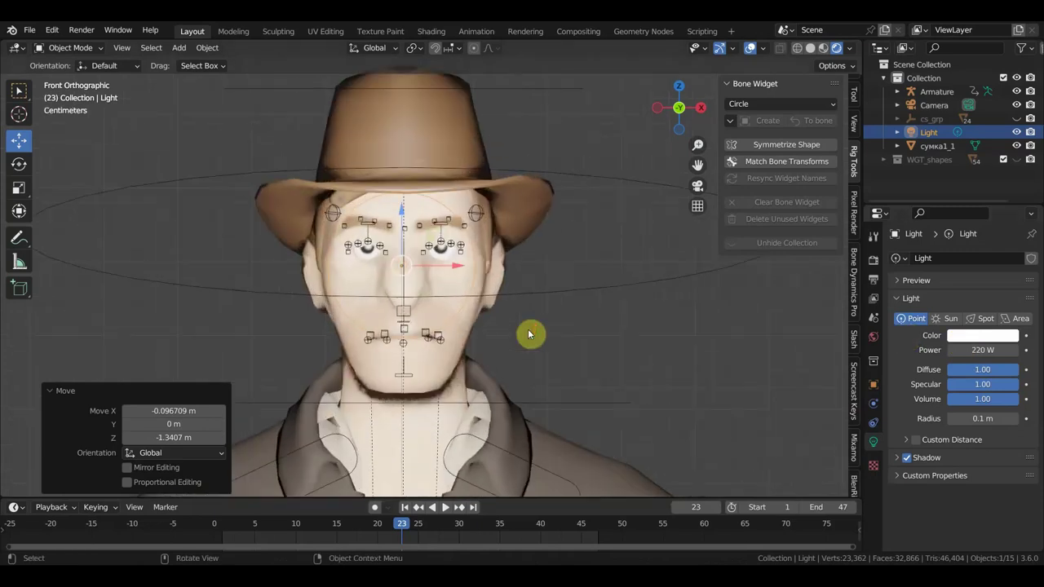
pyautogui.click(600, 363)
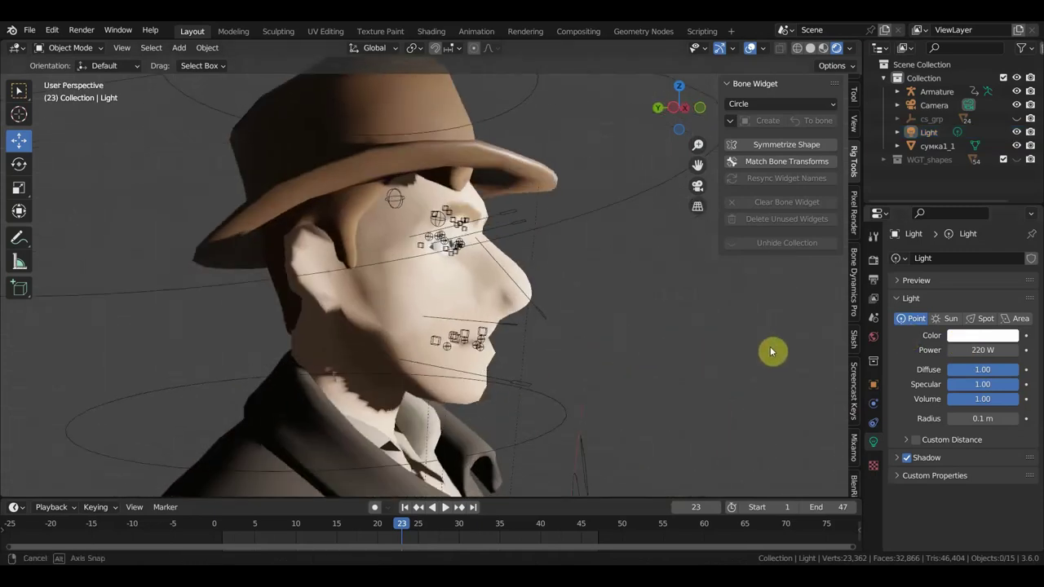